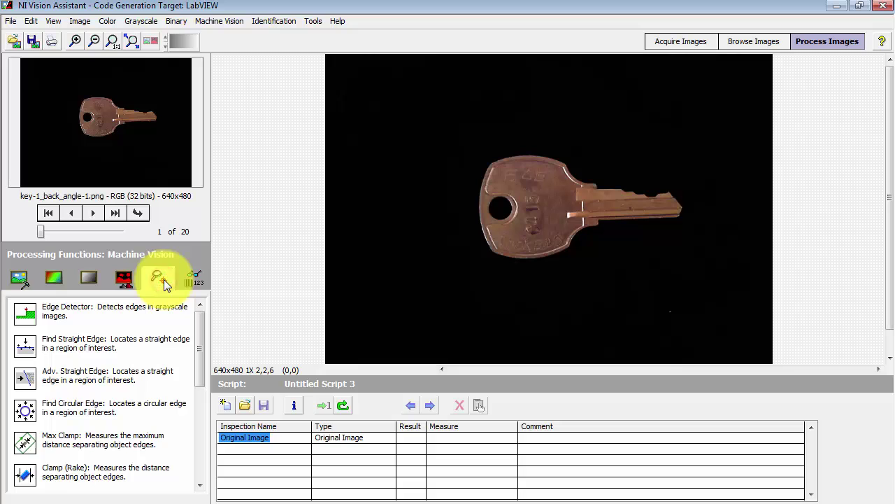
Step: Try to add a Geometric Matching step directly to the RGB key image
drag(200, 320, 200, 359)
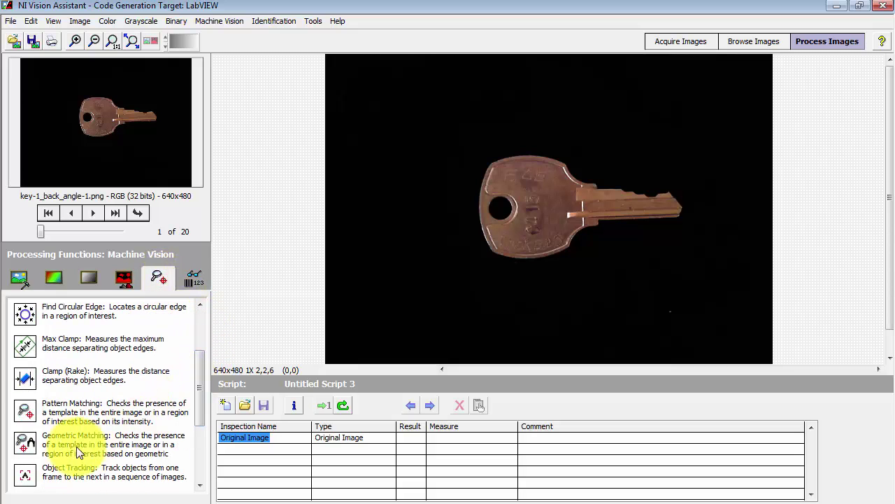
click(159, 449)
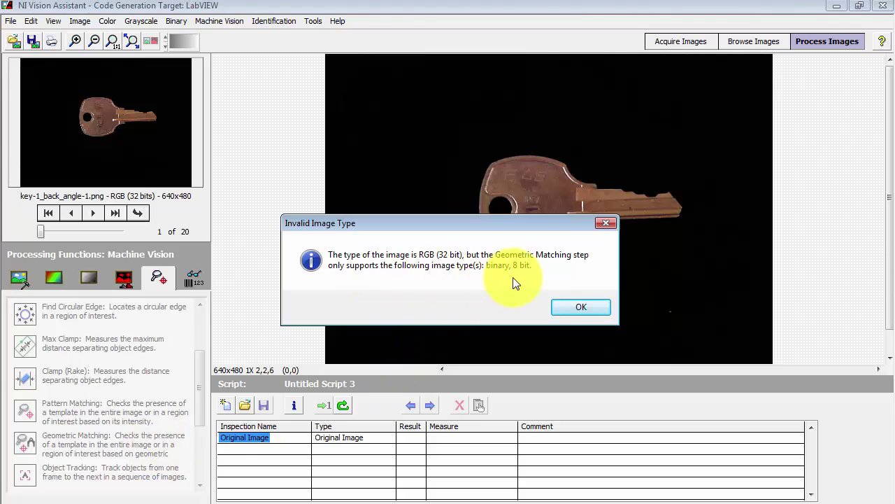
click(582, 305)
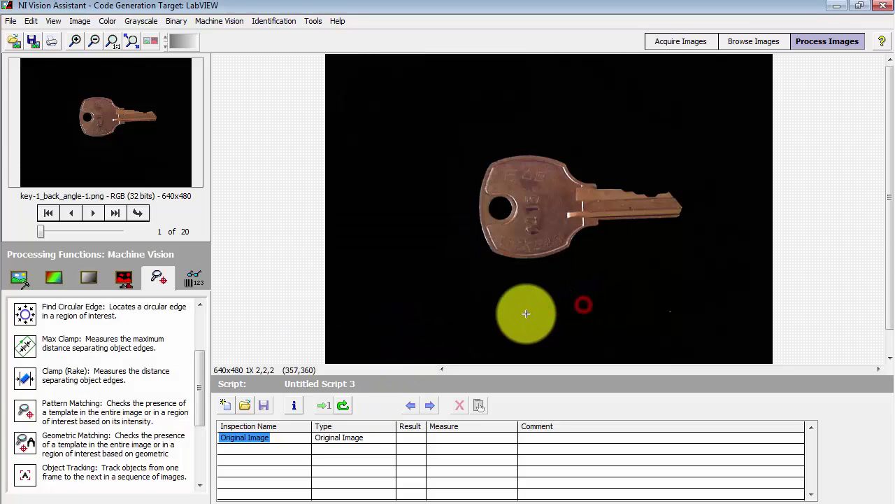
Step: Convert the color key image to 8-bit grayscale by adding a Color Plane Extraction step
click(56, 278)
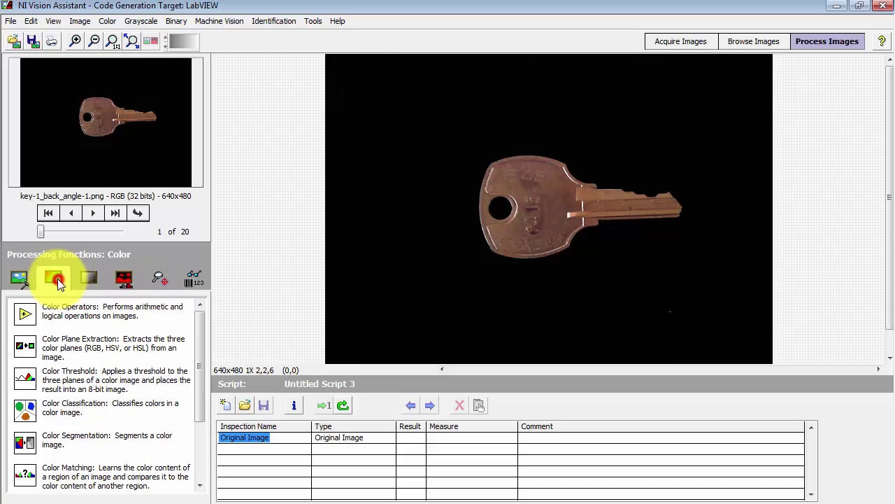
click(72, 341)
click(104, 434)
click(124, 490)
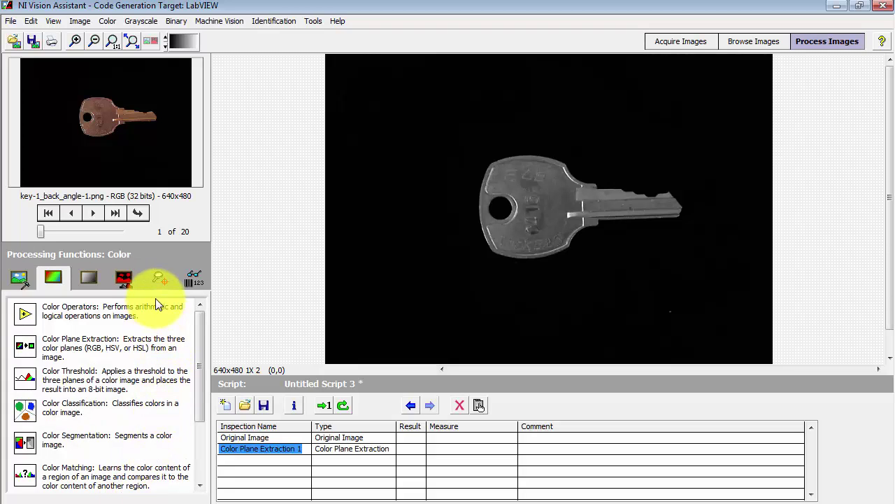
Step: Start a new Geometric Matching template, framing the whole key with a rectangle of about 341 × 182 pixels
click(160, 278)
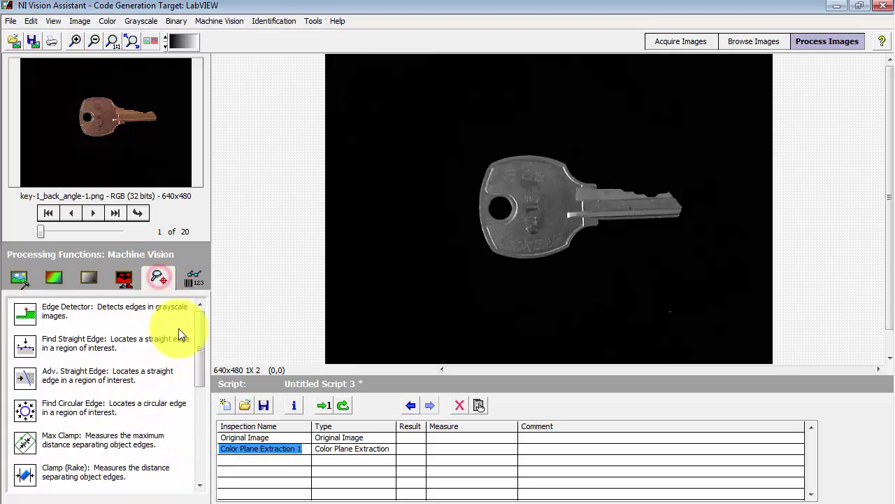
scroll(203, 385, down, 3)
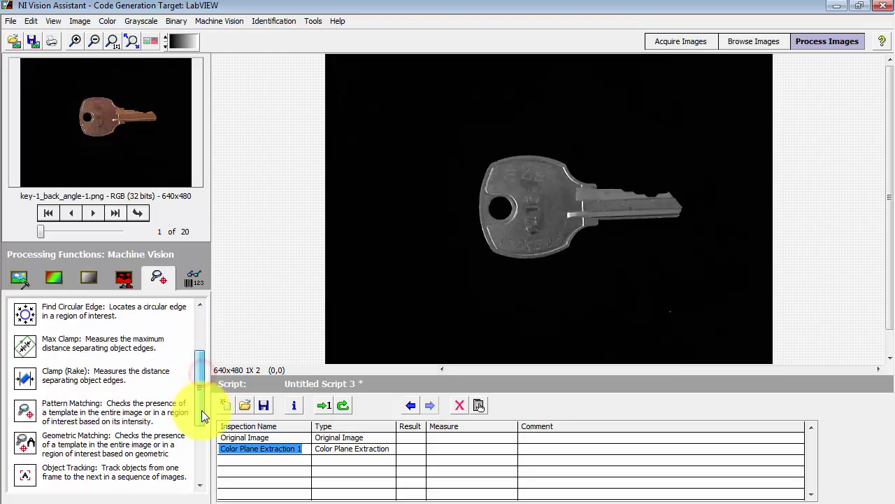
double_click(153, 440)
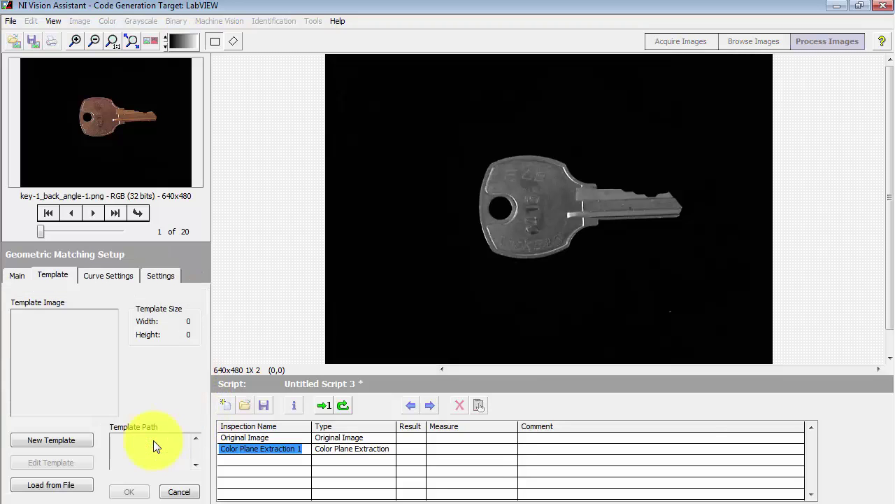
click(66, 439)
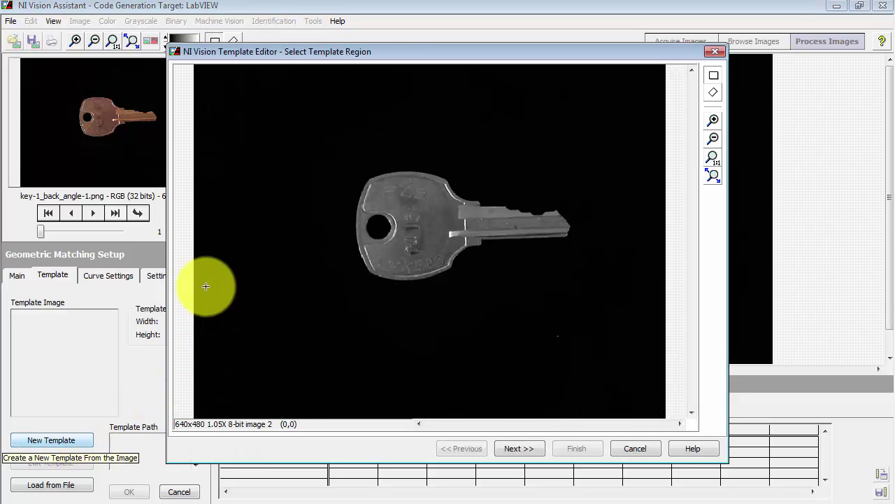
drag(334, 157, 587, 291)
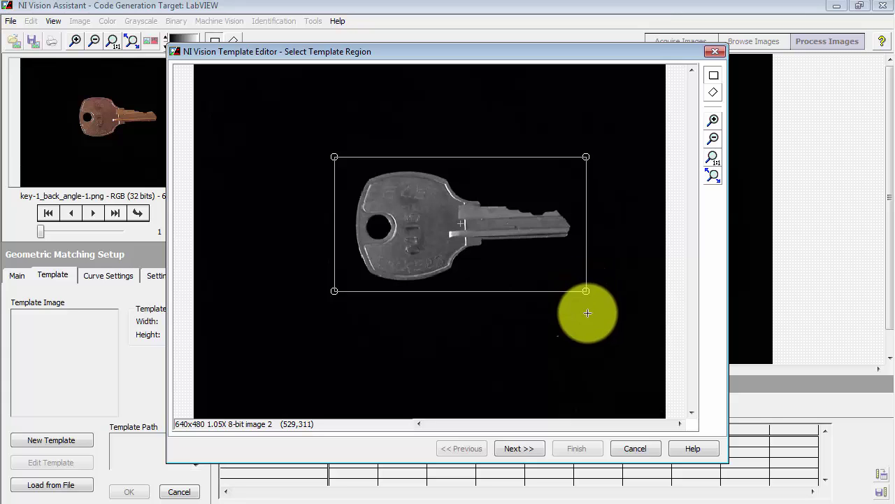
click(523, 449)
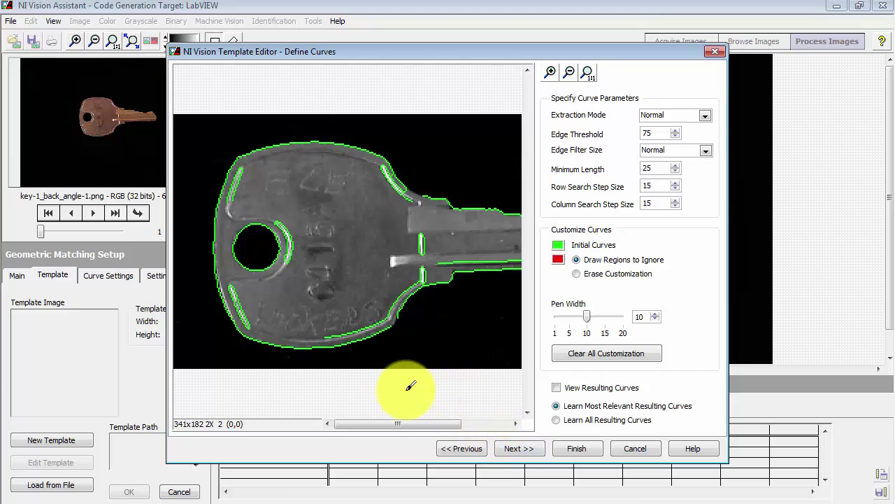
Step: Paint ignore regions over the reflection curves beside the hole and on the key head's lower-left edge, and discard the template and matching setup
mouse_move(393, 423)
mouse_down()
mouse_move(445, 424)
mouse_move(411, 423)
mouse_up()
click(587, 73)
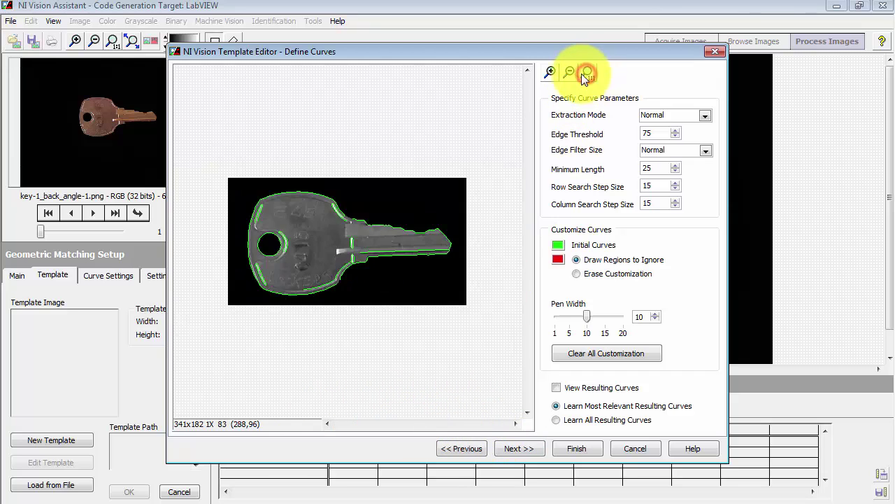
click(551, 72)
click(550, 73)
click(445, 218)
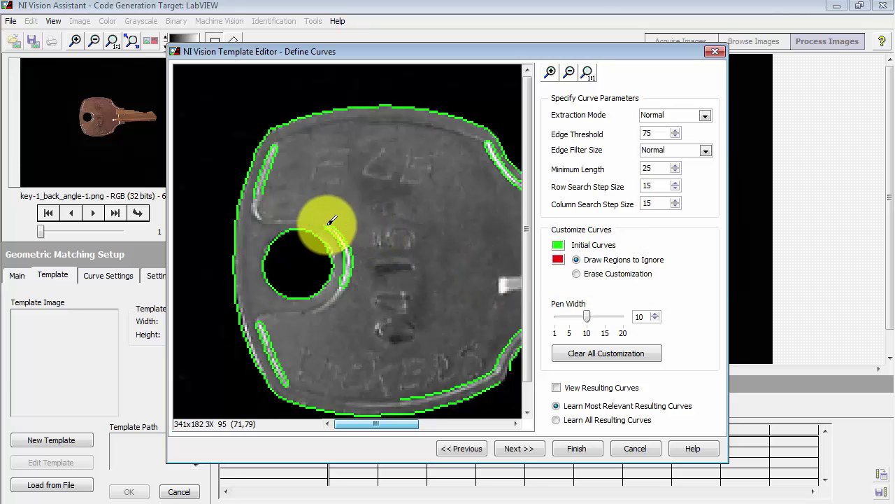
mouse_move(330, 221)
mouse_down()
mouse_move(350, 270)
mouse_move(343, 297)
mouse_up()
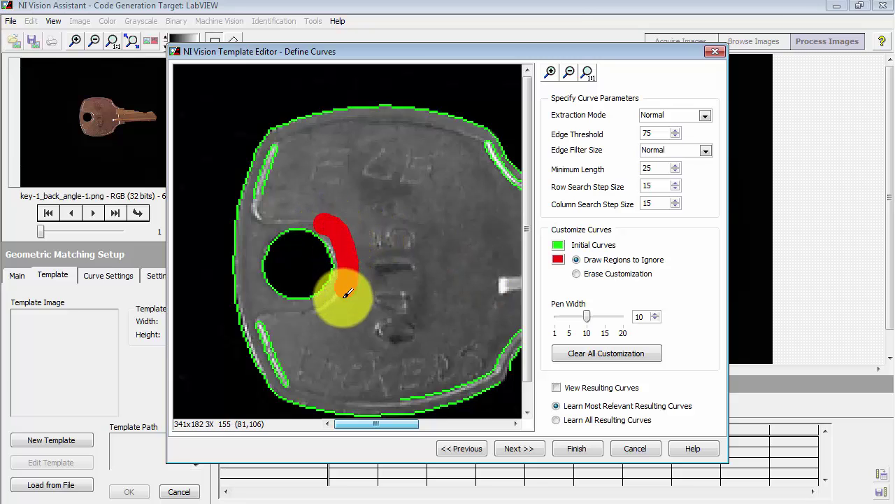
mouse_move(261, 323)
mouse_down()
mouse_move(254, 335)
mouse_move(297, 384)
mouse_up()
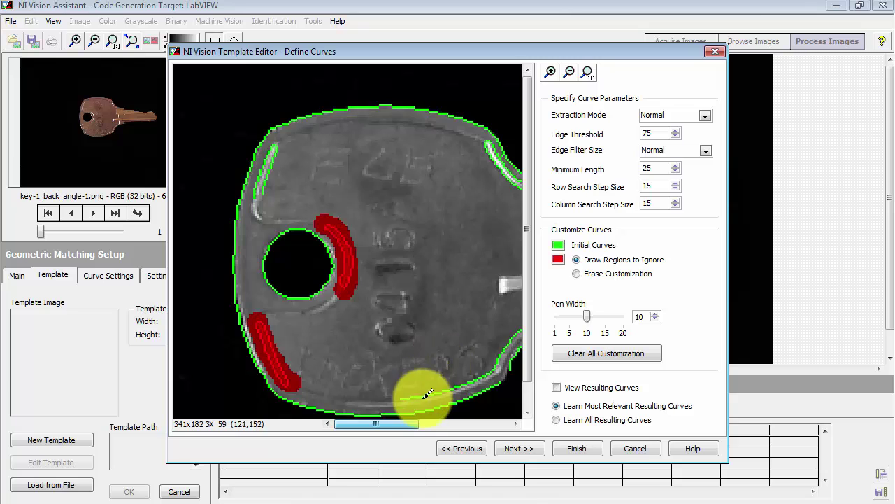
drag(407, 426, 440, 426)
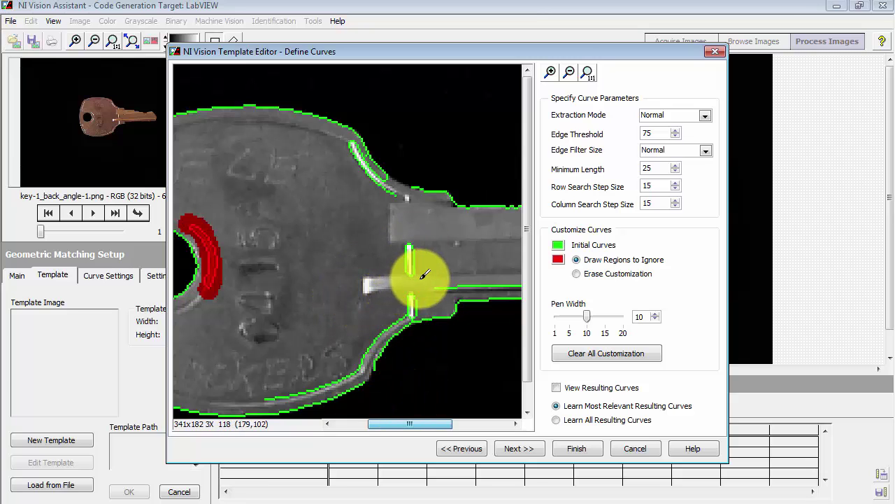
click(637, 448)
click(178, 492)
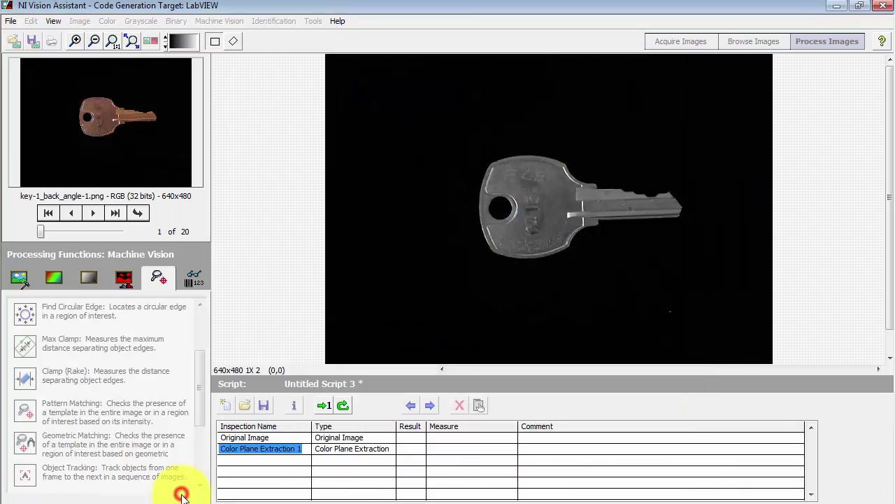
Step: Start a grayscale Operators step on the extracted plane and choose the Min operator
click(86, 276)
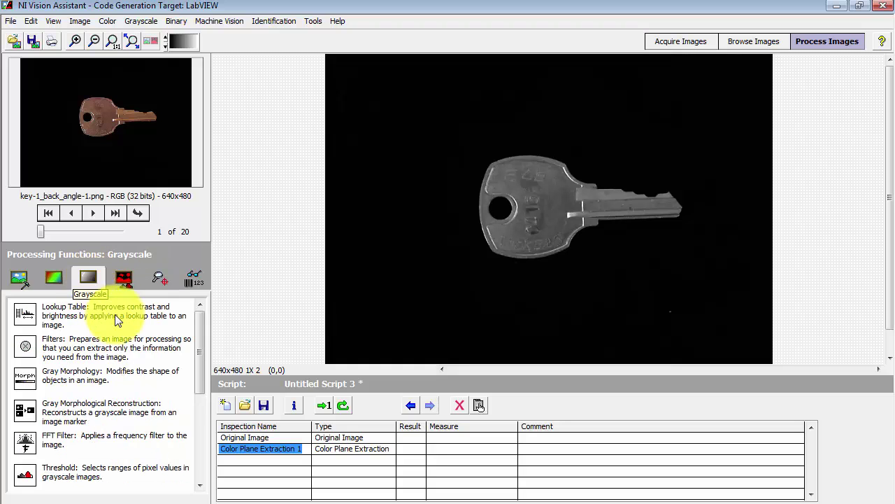
drag(200, 329, 192, 399)
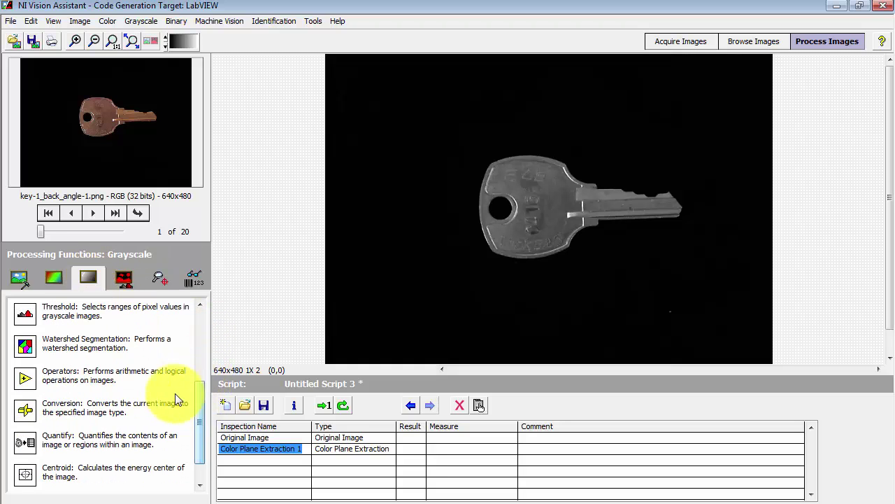
click(112, 370)
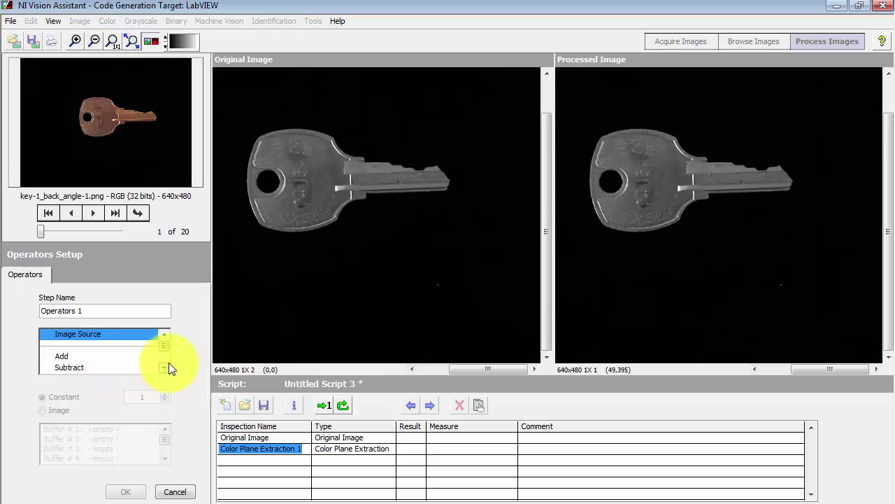
drag(165, 346, 166, 354)
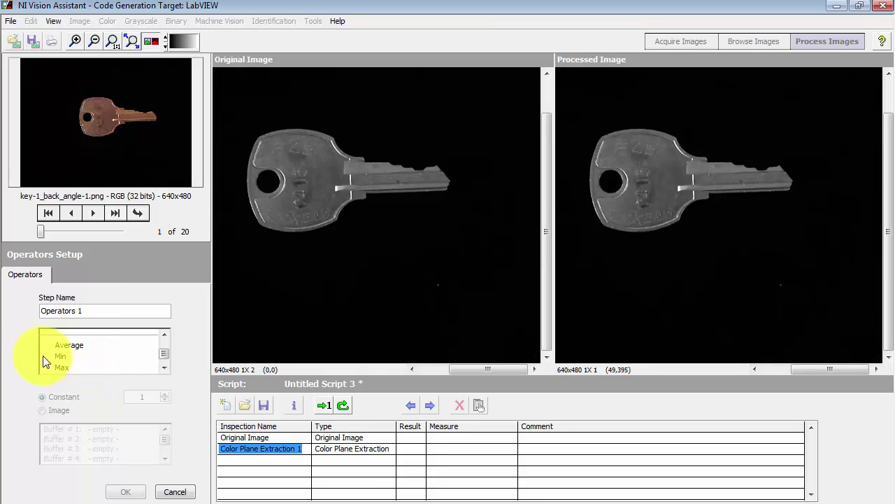
click(93, 355)
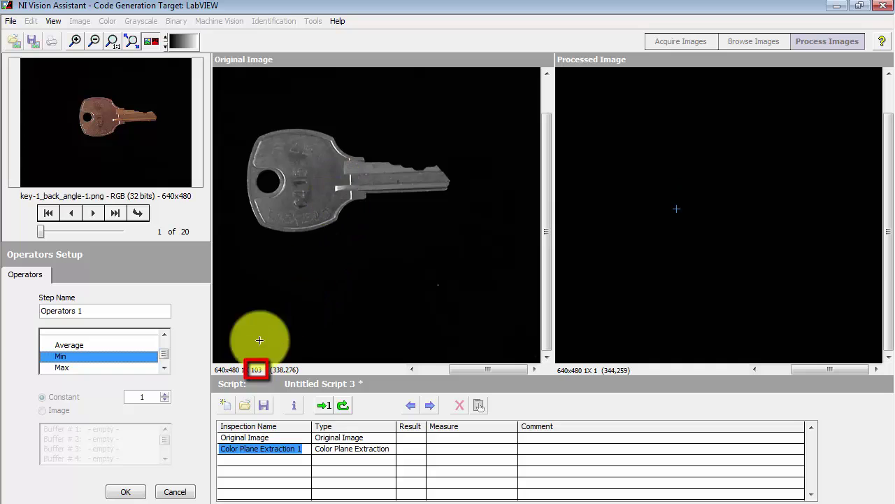
Step: Try constants of 30 and 150 for the Min operator to compare their effect on the key
double_click(155, 396)
text(30)
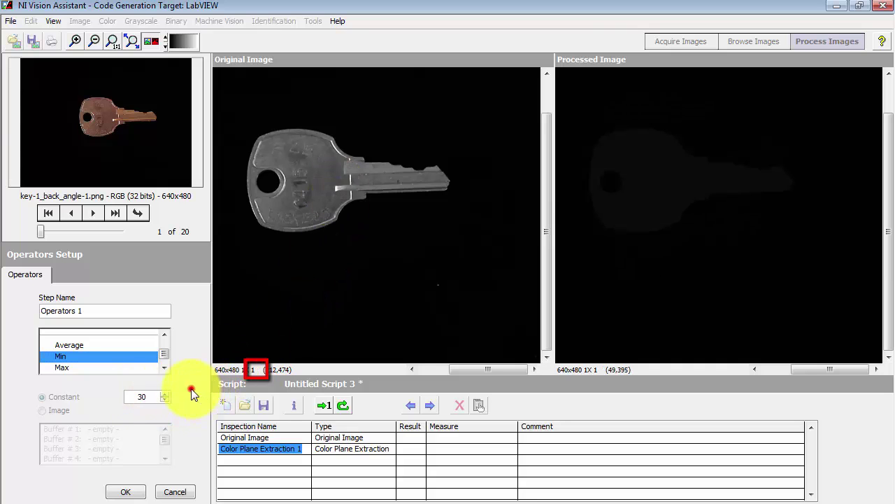
click(193, 395)
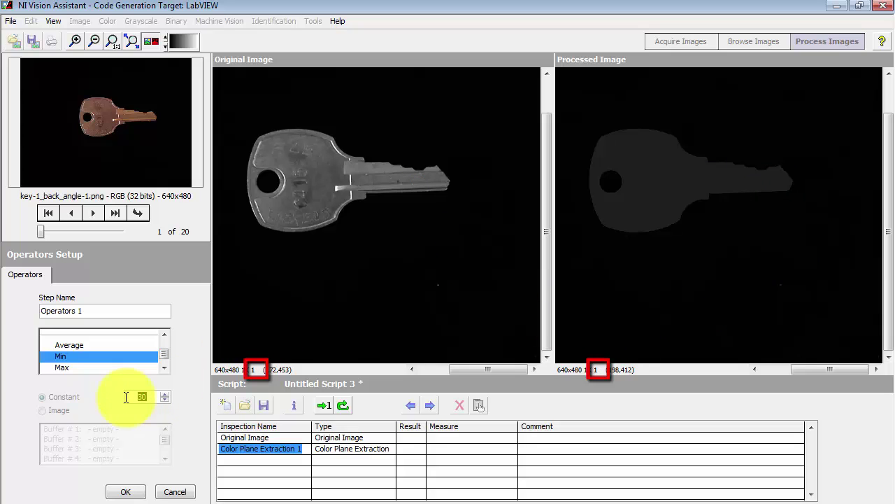
click(183, 382)
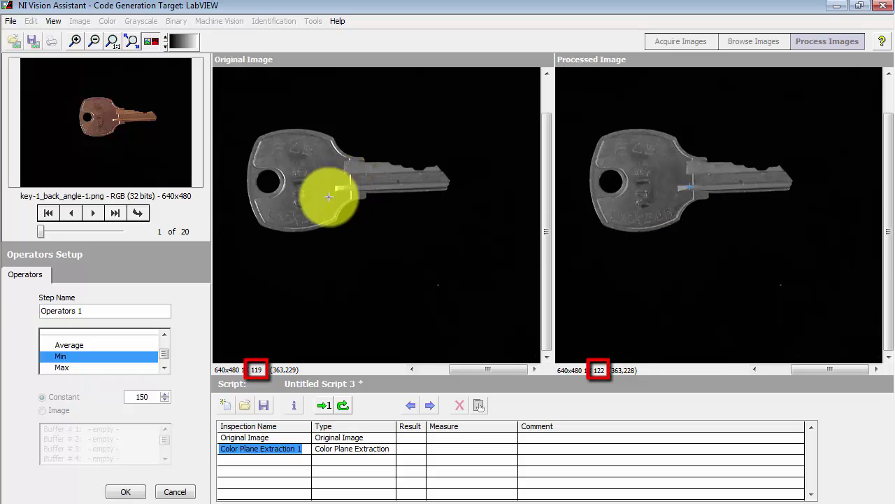
Step: Set the Min operator's constant to 100 and add the Operators step to the script
double_click(142, 396)
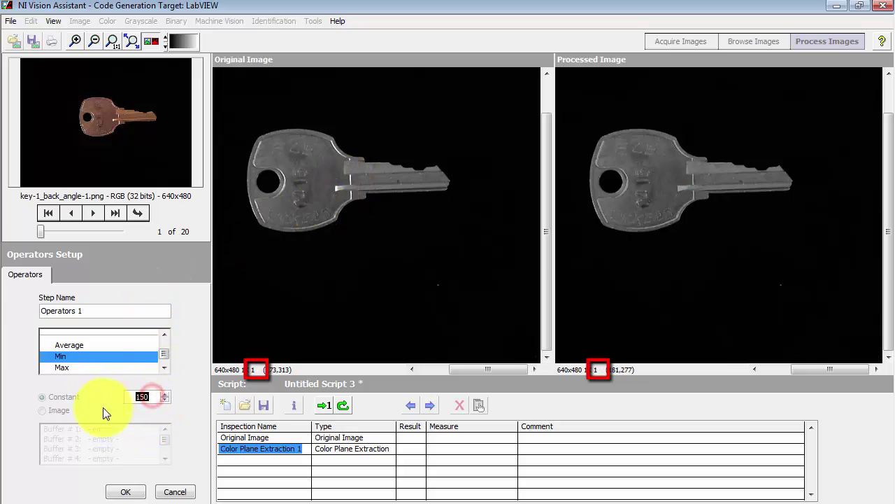
click(198, 393)
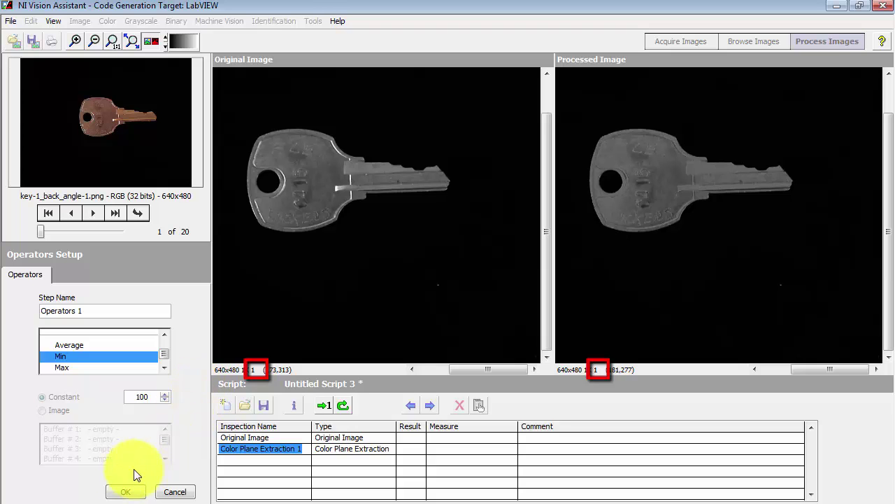
click(127, 493)
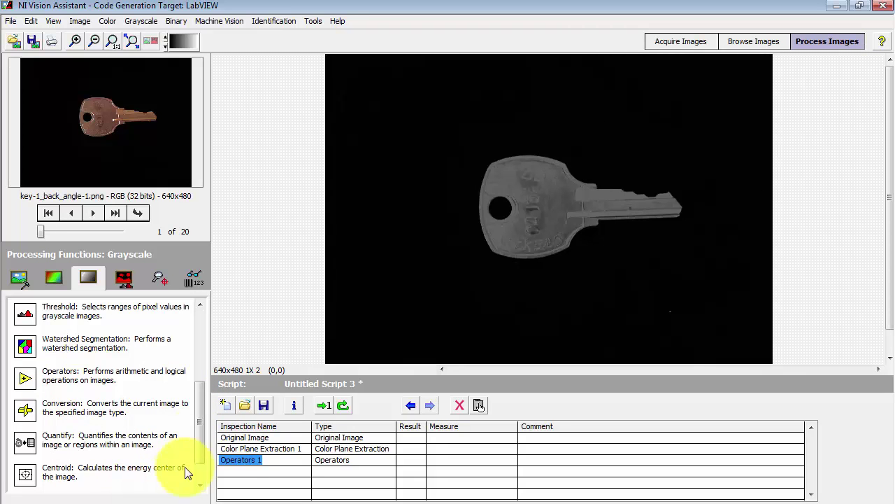
Step: Start a Geometric Matching template from the processed image, framing the whole key with a rectangle of about 325 × 182 pixels, and extract its curves
click(168, 278)
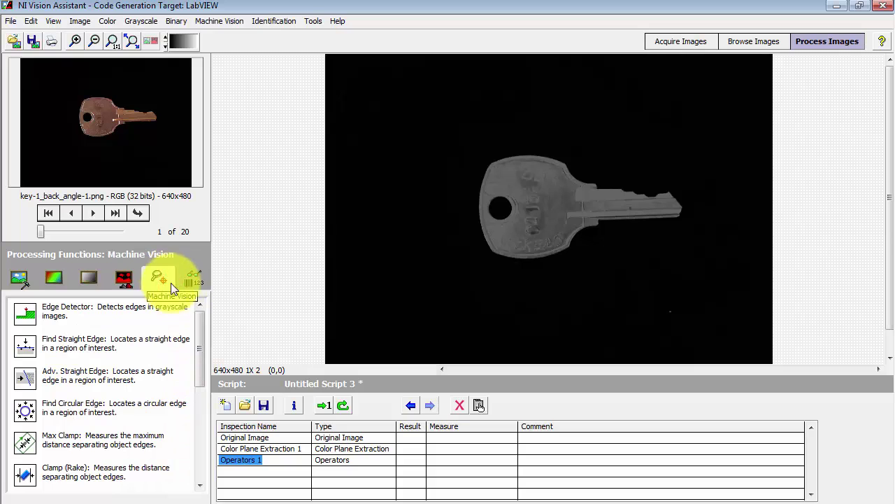
drag(198, 334, 201, 392)
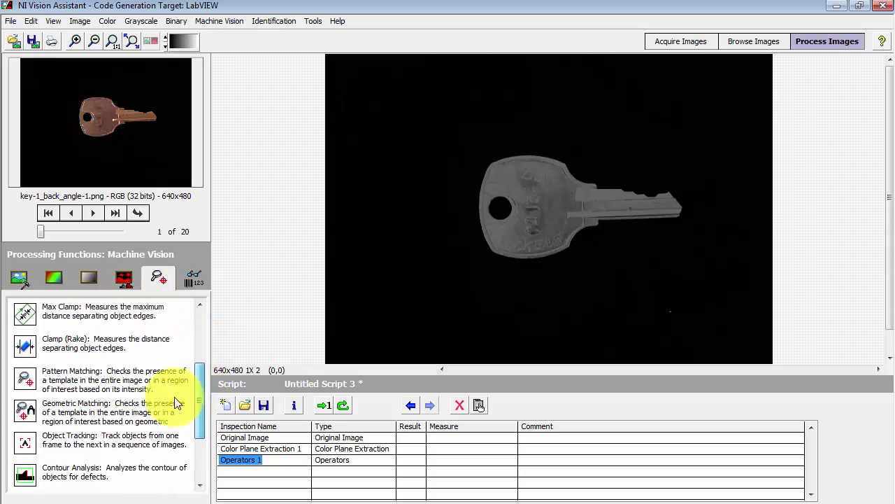
click(141, 411)
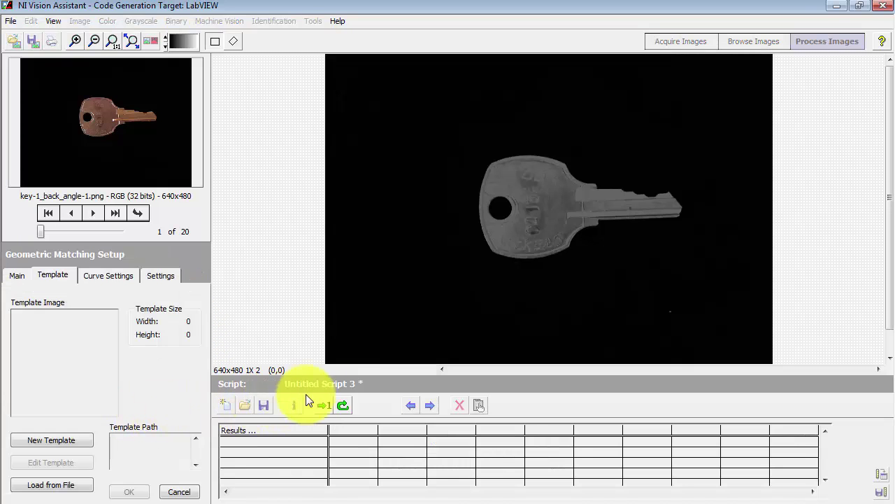
click(85, 443)
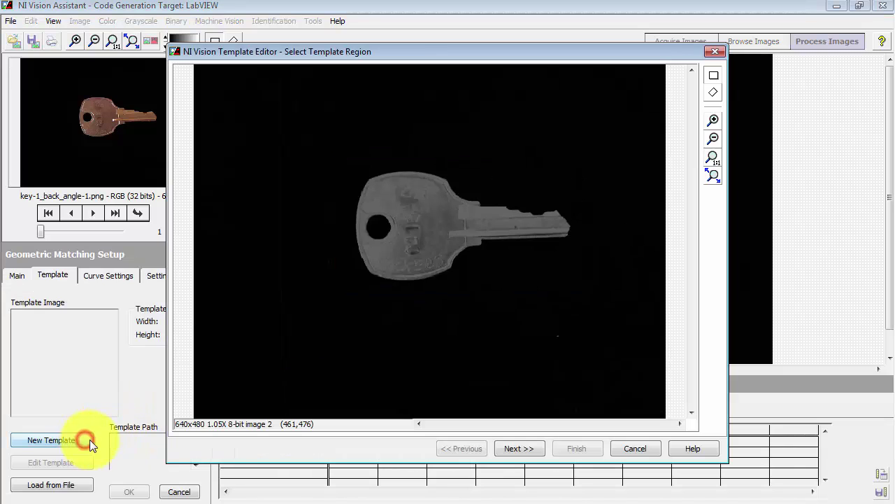
drag(342, 160, 582, 293)
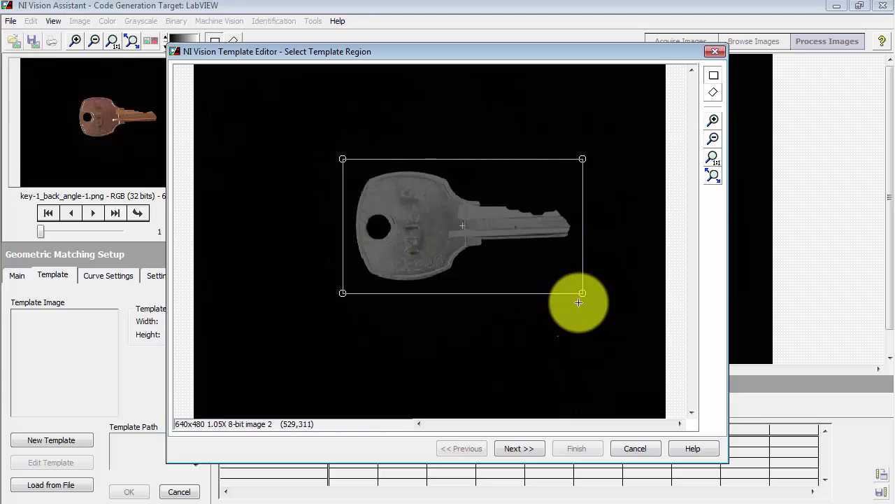
click(527, 449)
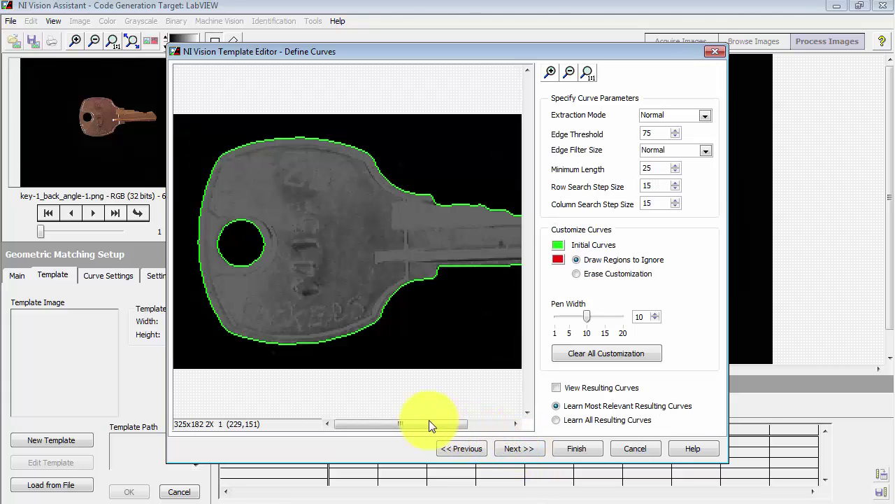
mouse_move(394, 424)
mouse_down()
mouse_move(444, 423)
mouse_move(392, 414)
mouse_up()
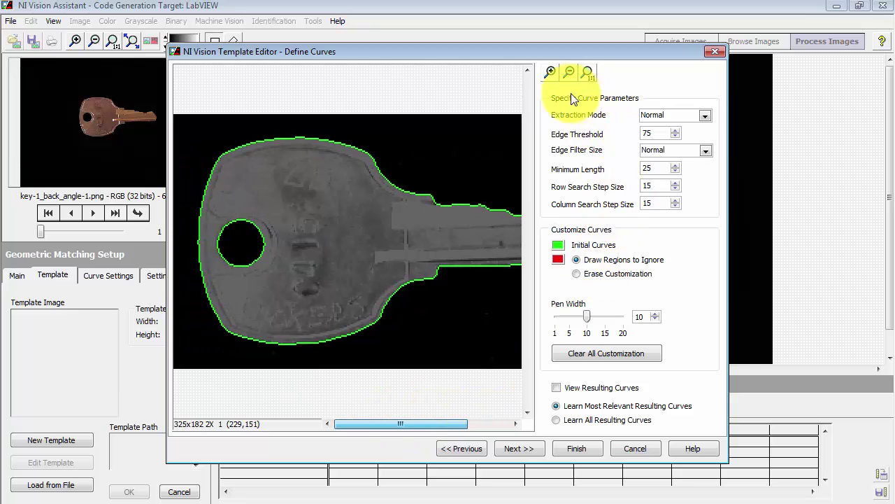
Step: Compare the Normal and Uniform Regions extraction modes on the key's curves and set the mode to Uniform Regions
click(705, 117)
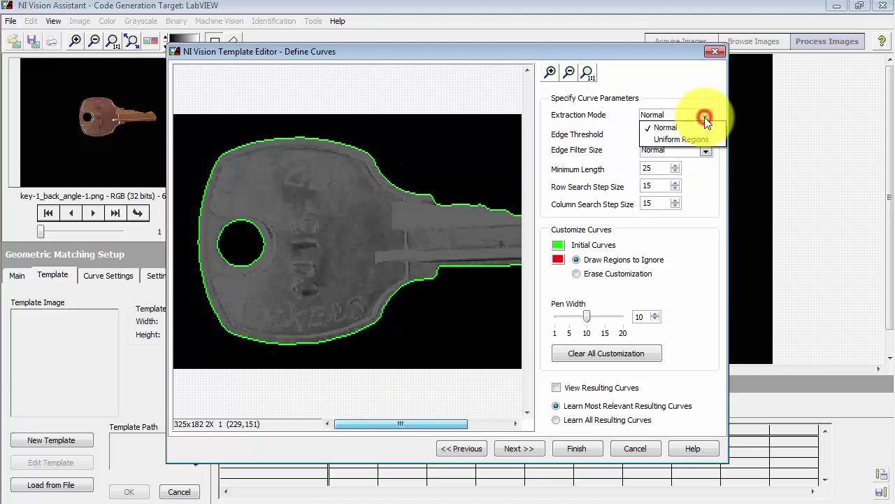
click(699, 127)
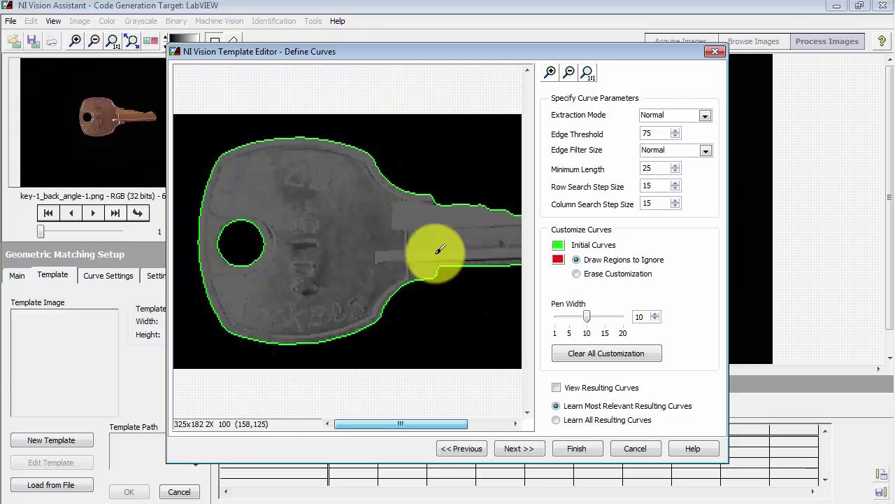
click(704, 115)
click(694, 140)
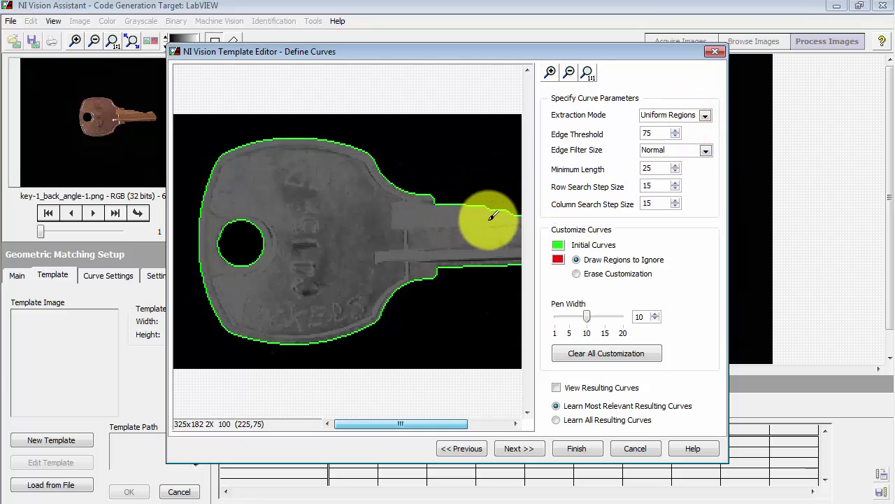
click(705, 117)
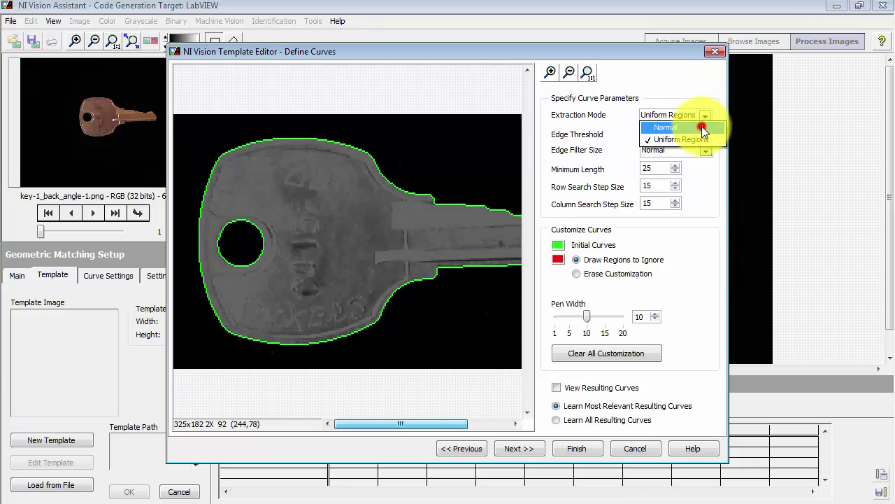
click(702, 127)
click(705, 118)
click(702, 139)
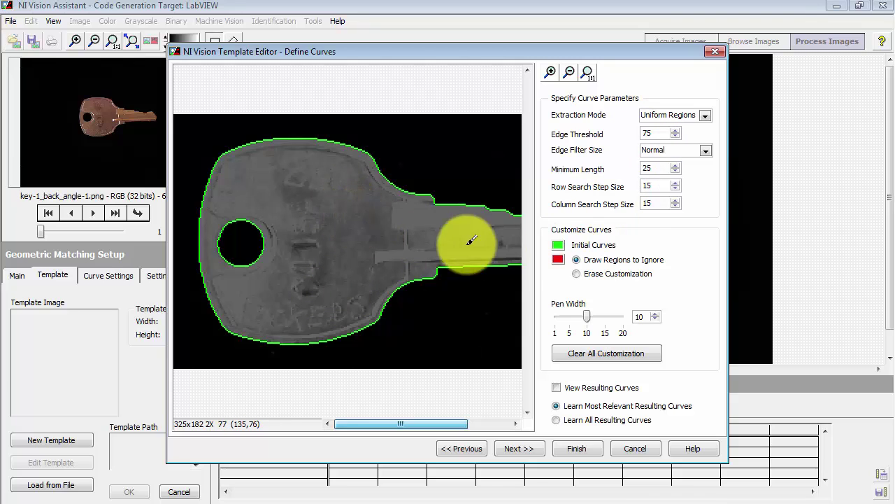
Step: Try an edge threshold of 150 for the curve extraction and restore it to 75
double_click(647, 133)
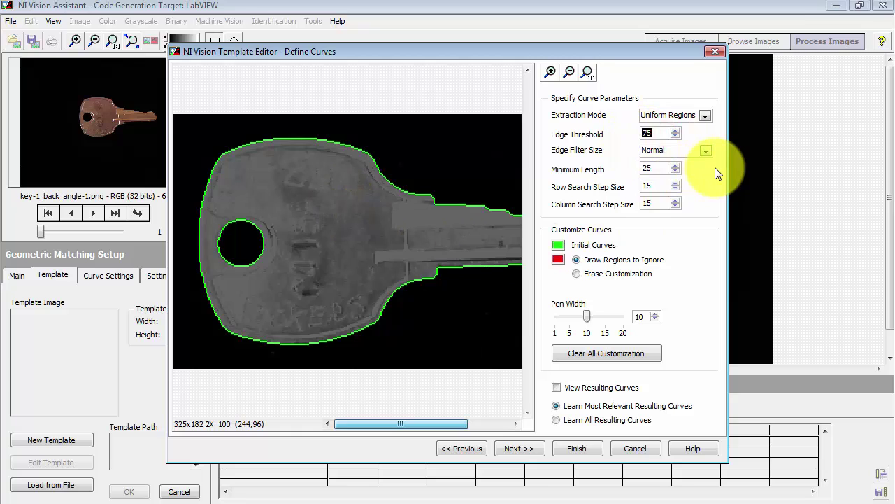
text(120)
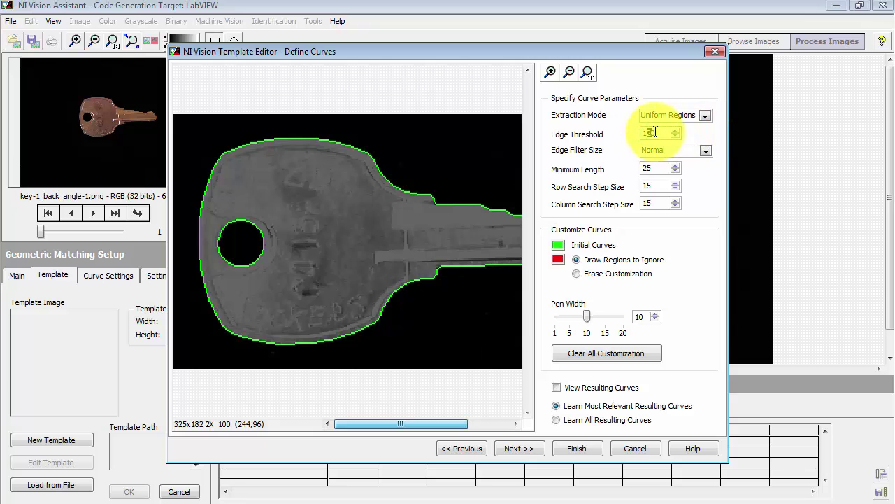
click(709, 136)
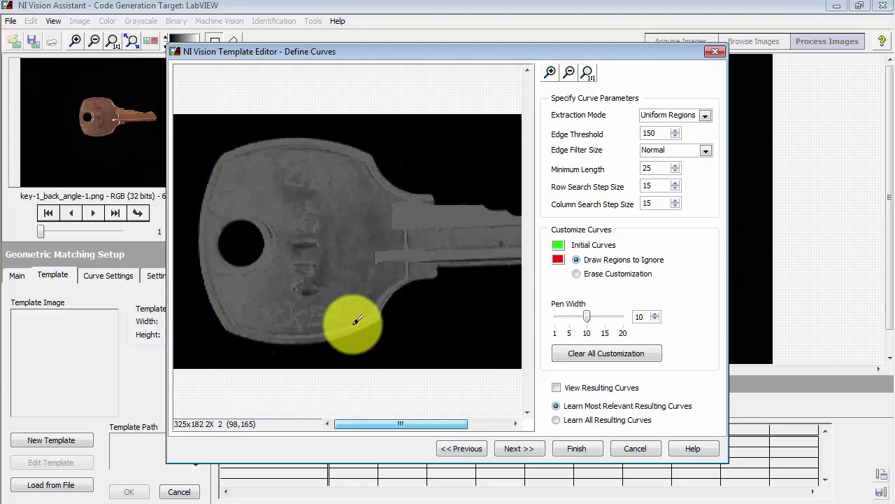
double_click(657, 133)
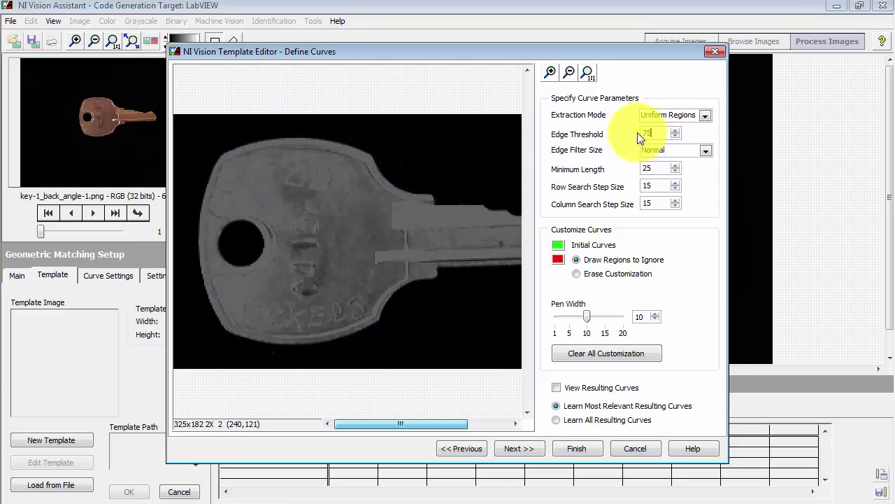
text(75)
click(708, 135)
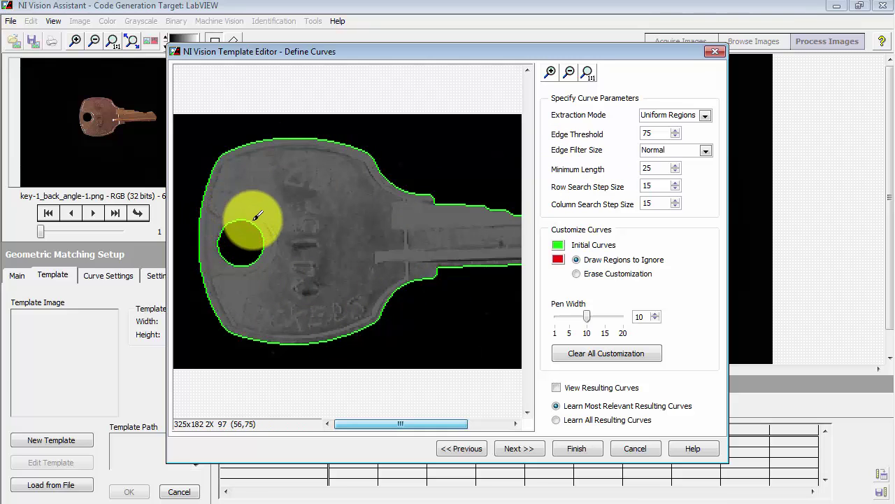
Step: Try a minimum curve length of 100 and restore it to 25
double_click(649, 167)
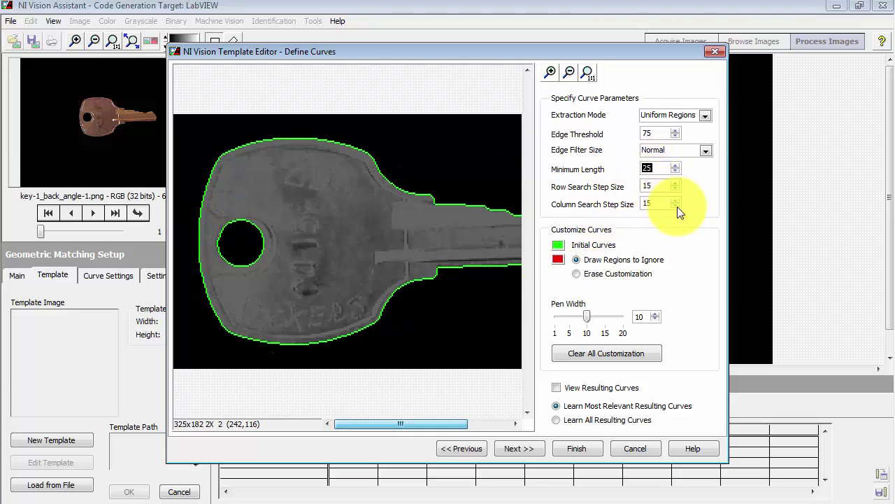
text(100)
click(700, 186)
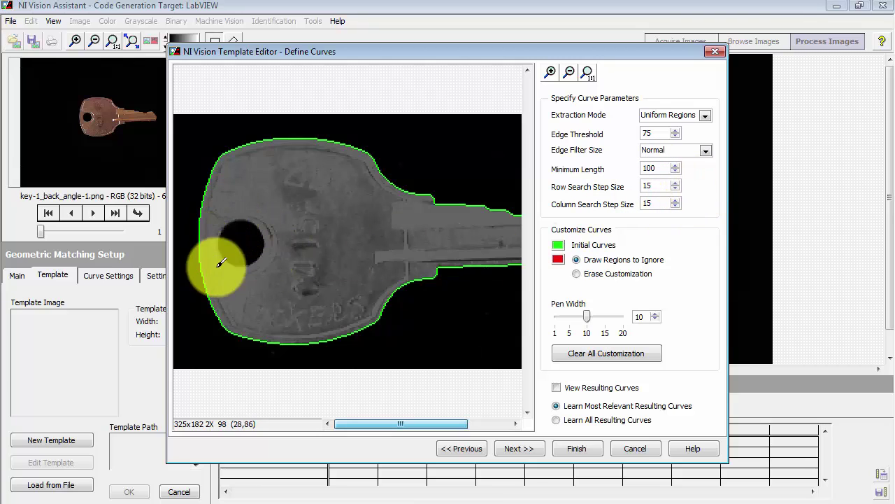
double_click(661, 167)
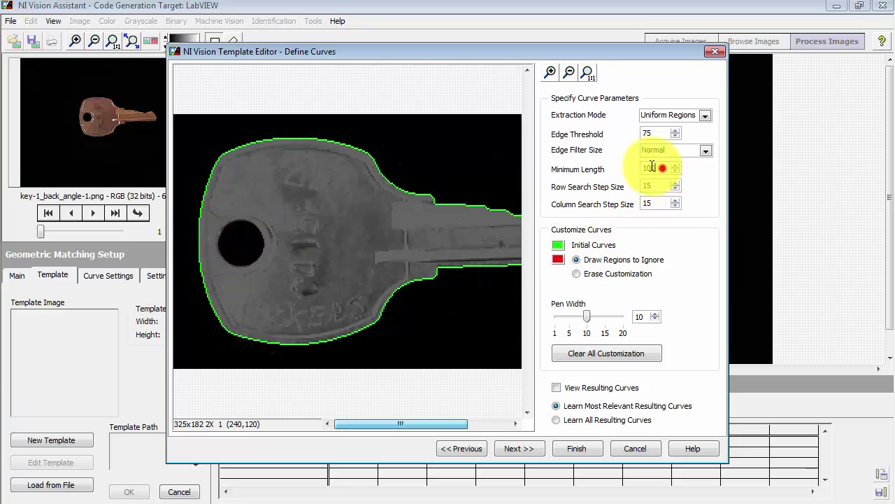
text(25)
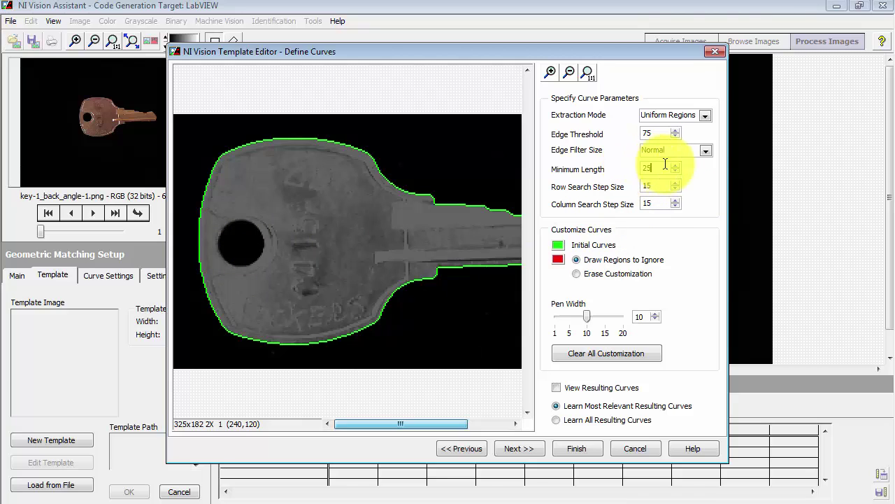
click(700, 173)
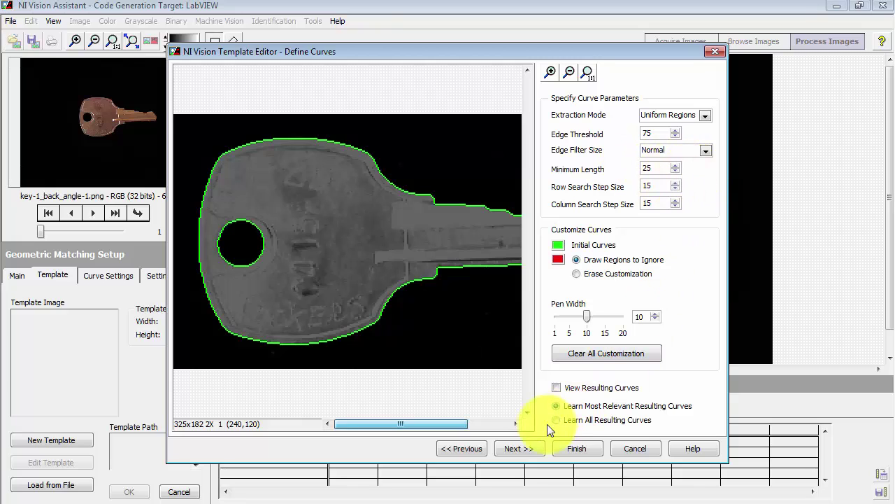
Step: Keep the default correlation scoring and move the match offset origin to the centre of the key's hole, at about X -115, Y 2
click(527, 448)
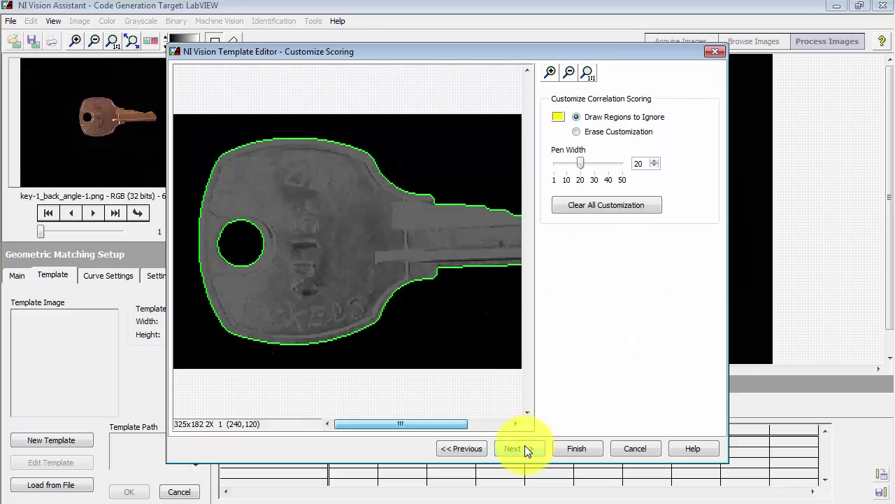
click(527, 448)
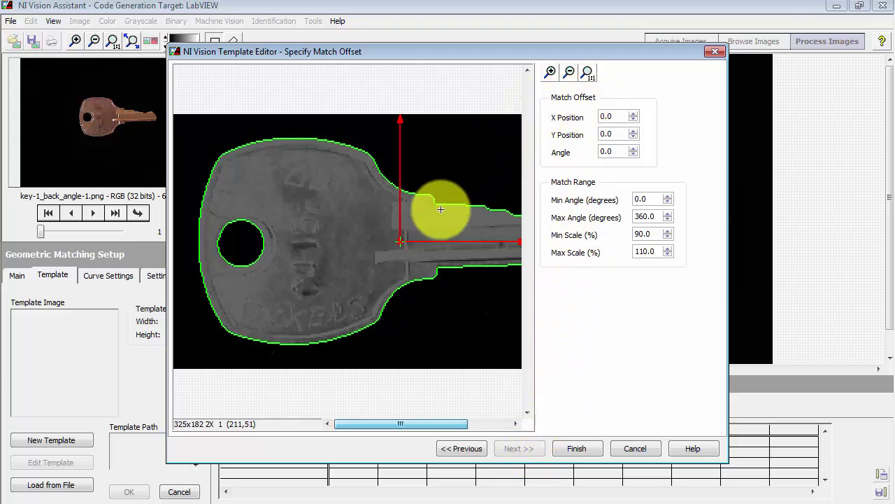
drag(400, 241, 239, 244)
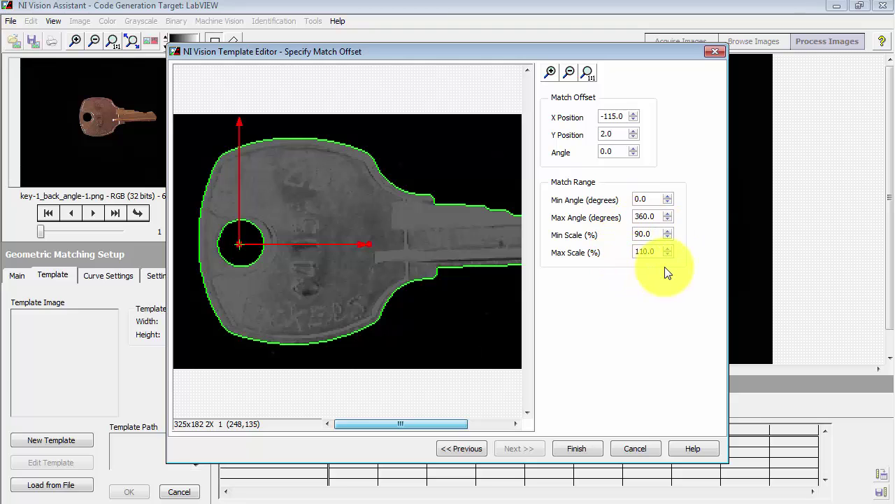
Step: Finish the template and save it as a PNG named "master key" on the removable disk
click(588, 450)
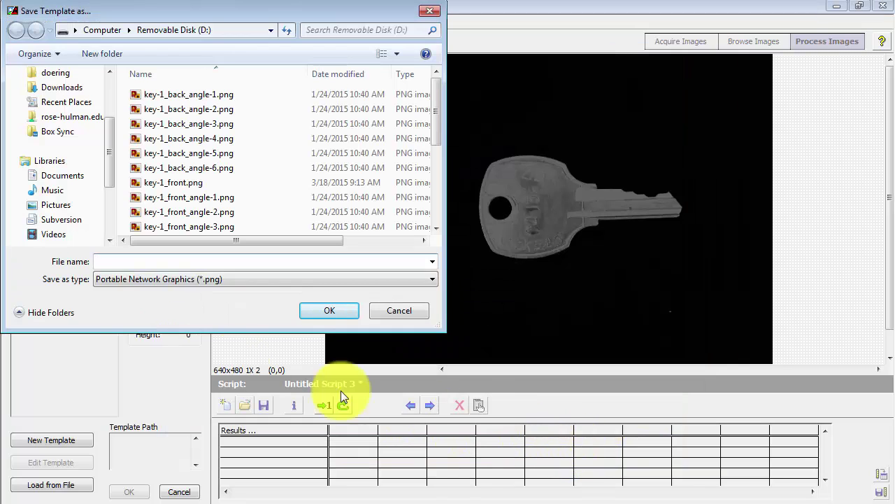
click(142, 262)
text(master key)
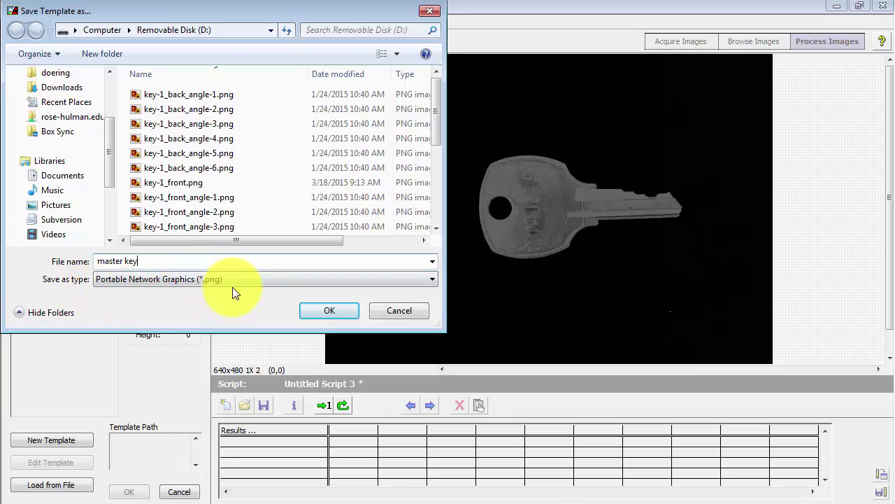
click(327, 309)
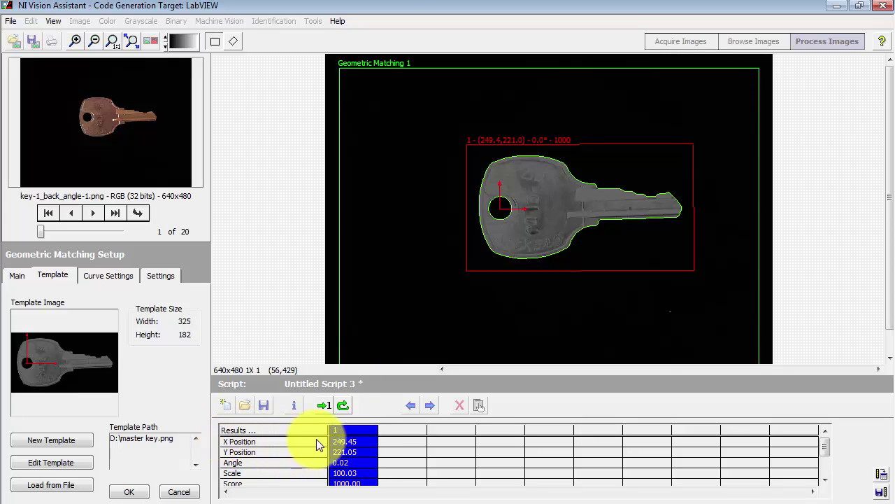
Step: Test the template match on the images key-1_back_angle-2, key-1_back_angle-6 and key-1_front_angle-1, examining each match's position, angle and score
click(94, 214)
click(140, 215)
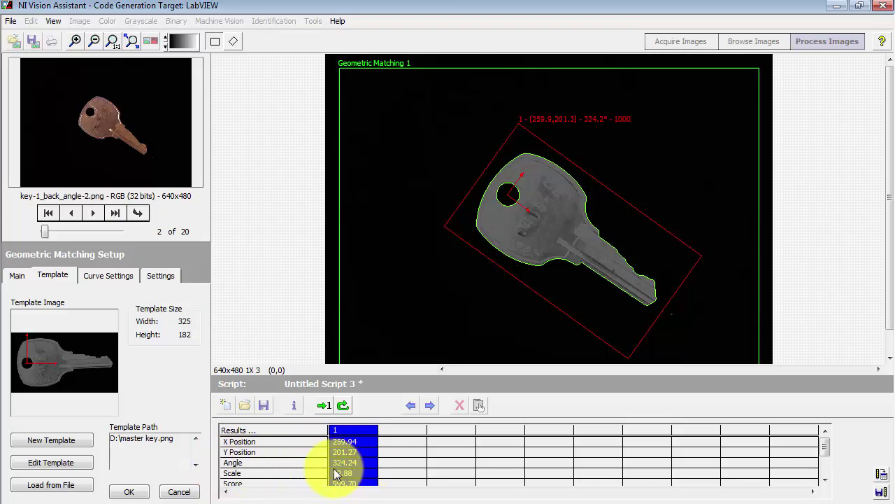
click(93, 212)
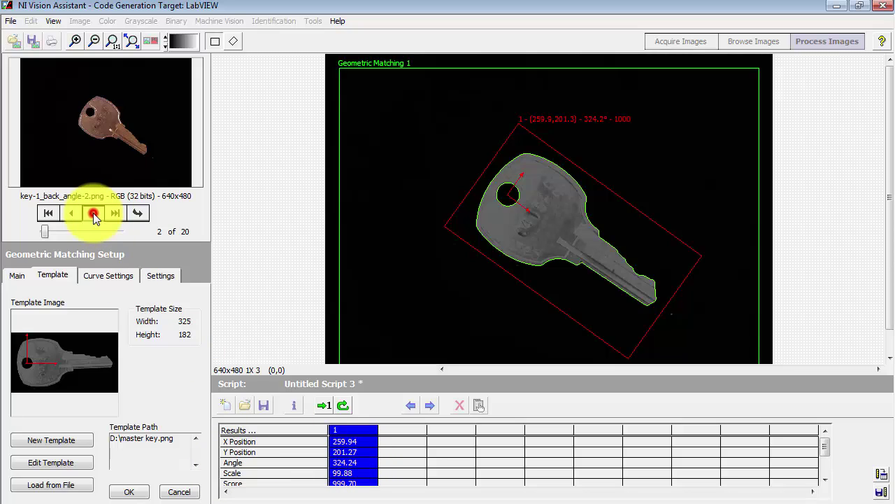
click(93, 212)
click(94, 213)
click(93, 213)
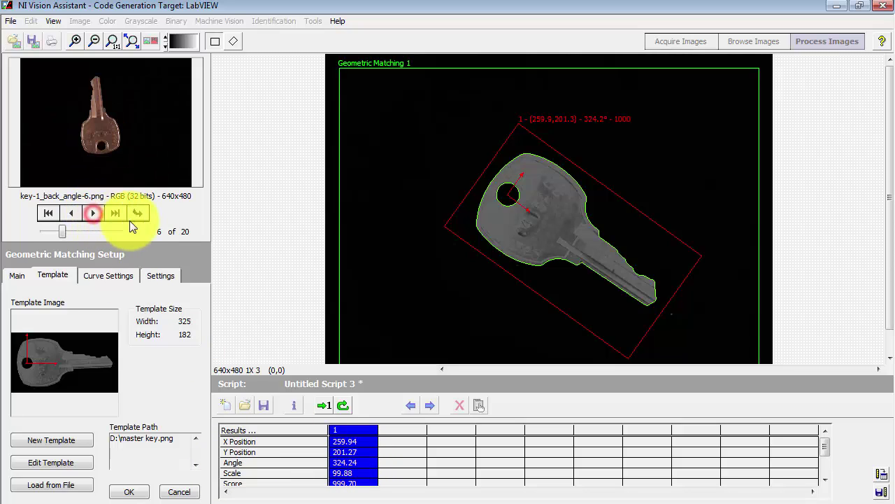
click(138, 214)
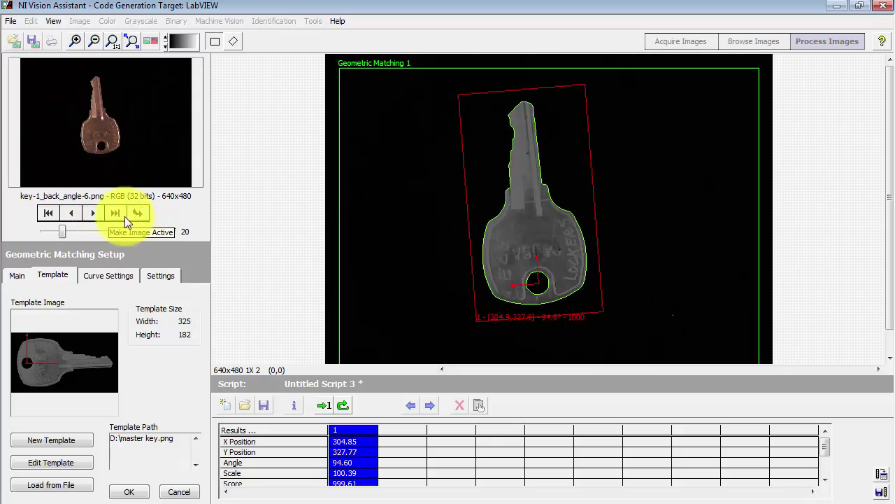
click(93, 214)
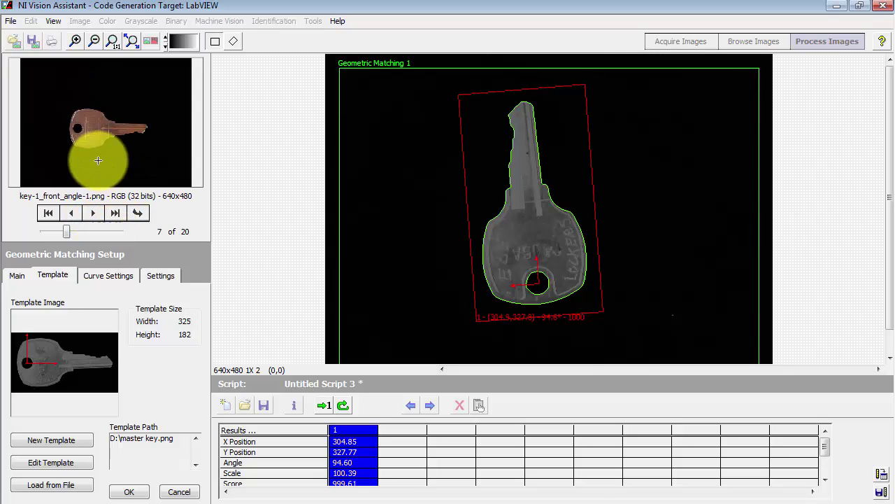
click(138, 213)
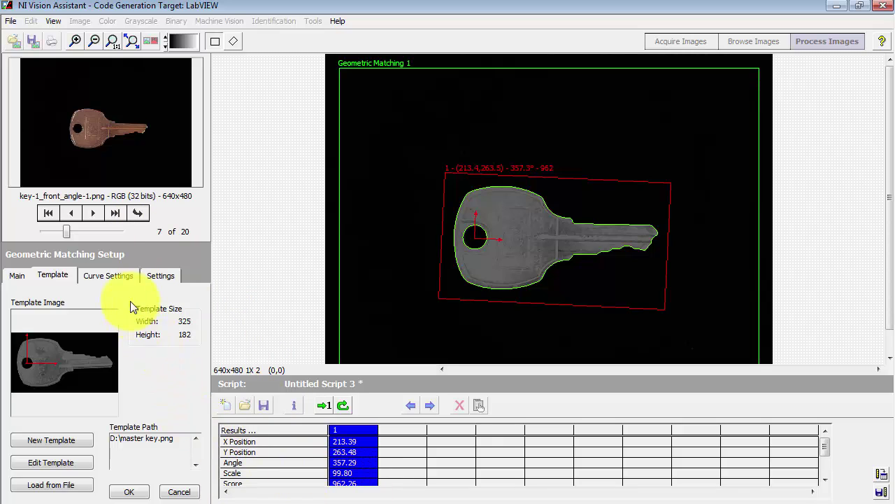
Step: Set the minimum score for geometric matches to 990
click(158, 275)
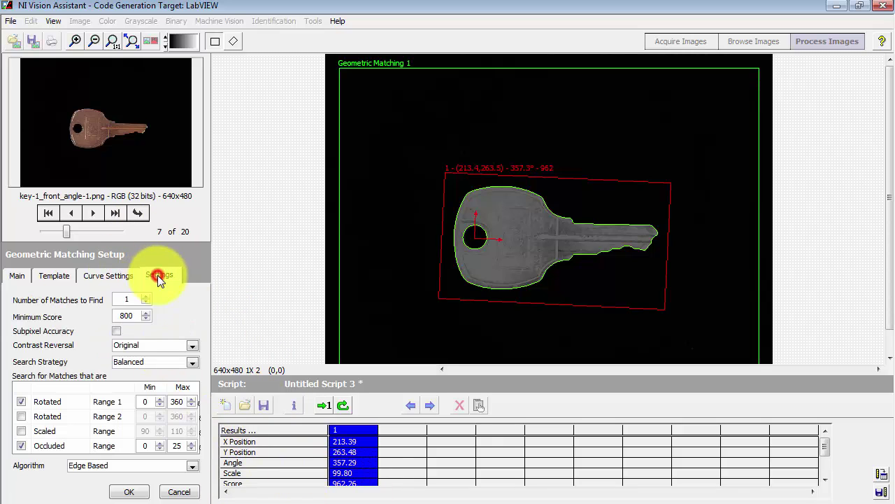
double_click(137, 316)
text(990)
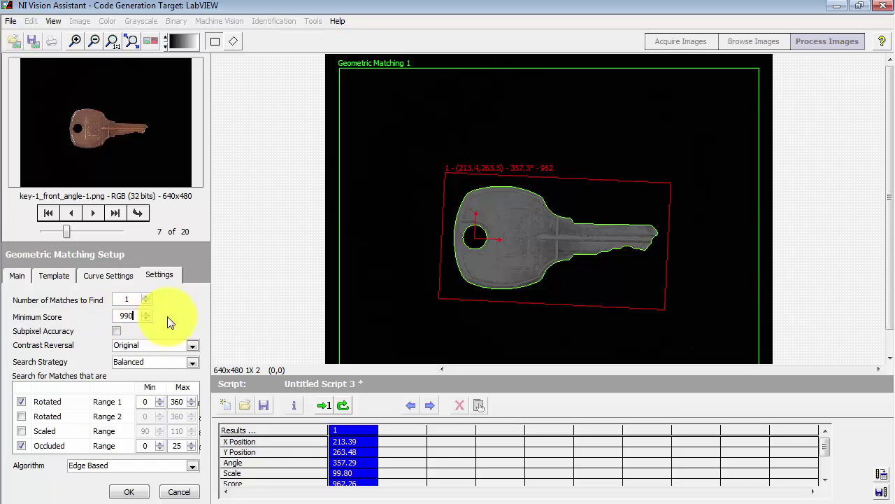
click(189, 307)
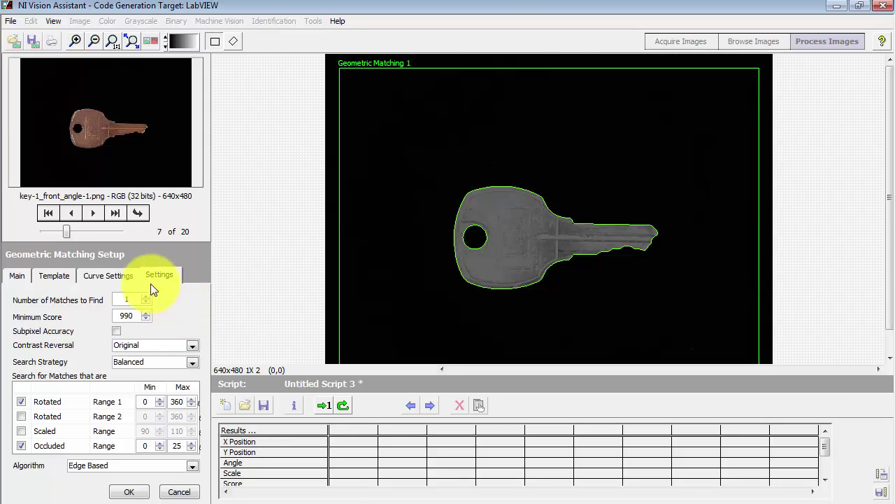
Step: Check the stricter score limit by running the match on key-1_back_angle-6 and key-1_front_angle-1
click(70, 212)
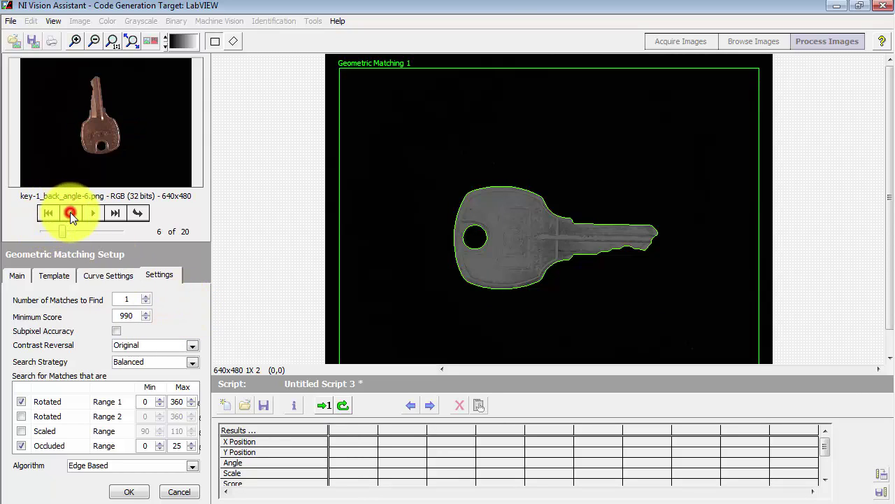
click(137, 214)
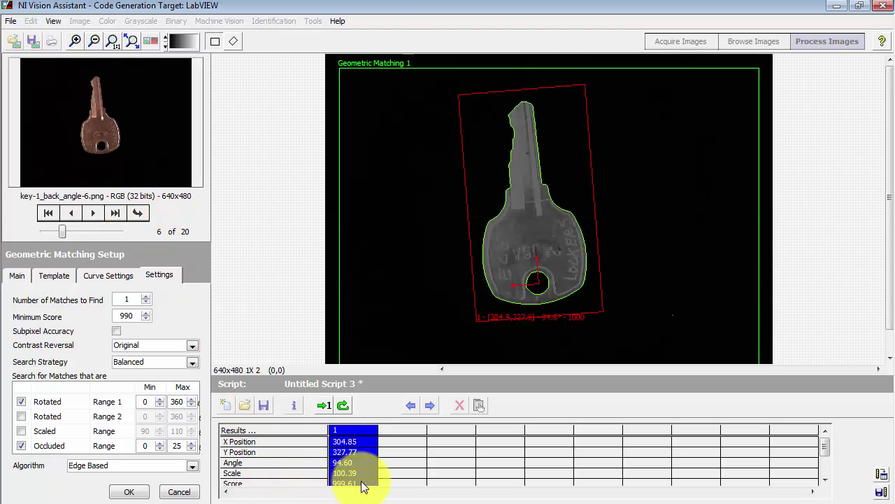
click(93, 212)
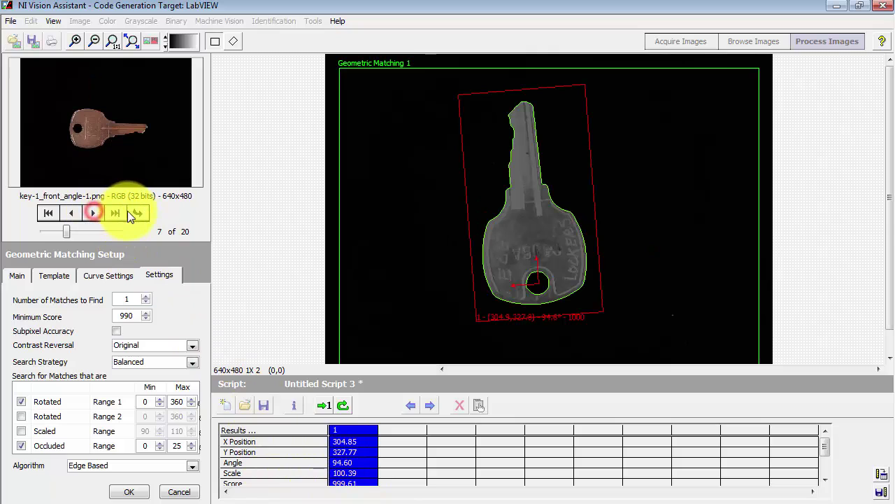
click(138, 213)
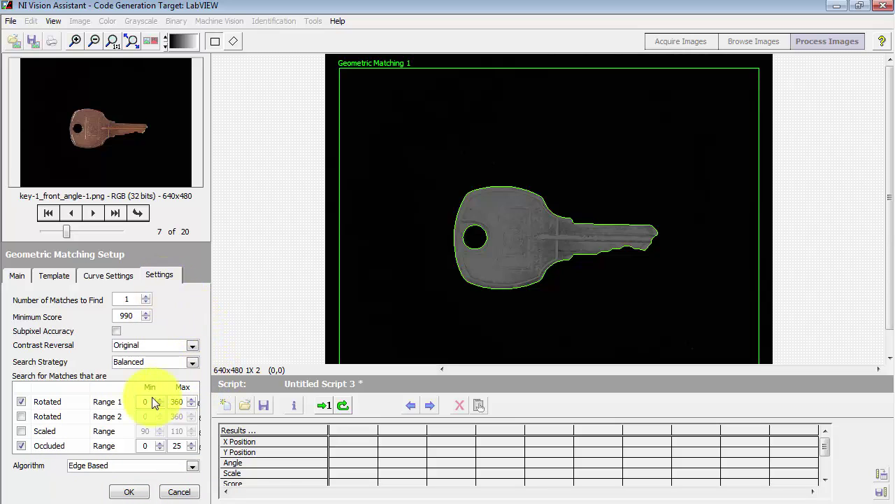
Step: Exclude occluded matches from the geometric matching search
click(22, 446)
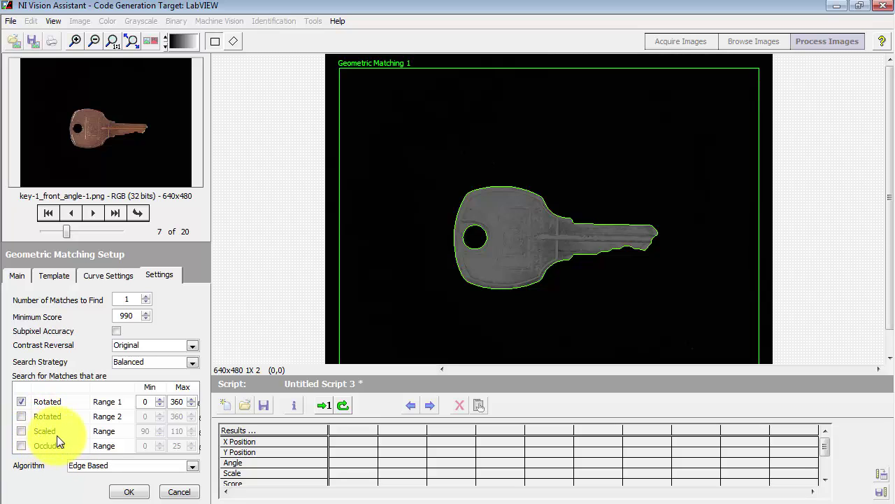
Step: Apply the geometric matching setup and estimate the script's inspection time on the current image with the Performance Meter
click(128, 491)
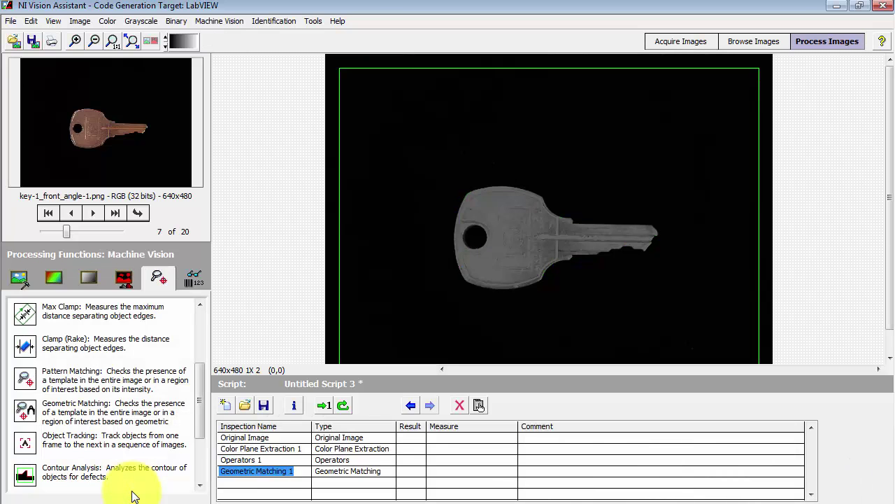
click(314, 22)
click(341, 52)
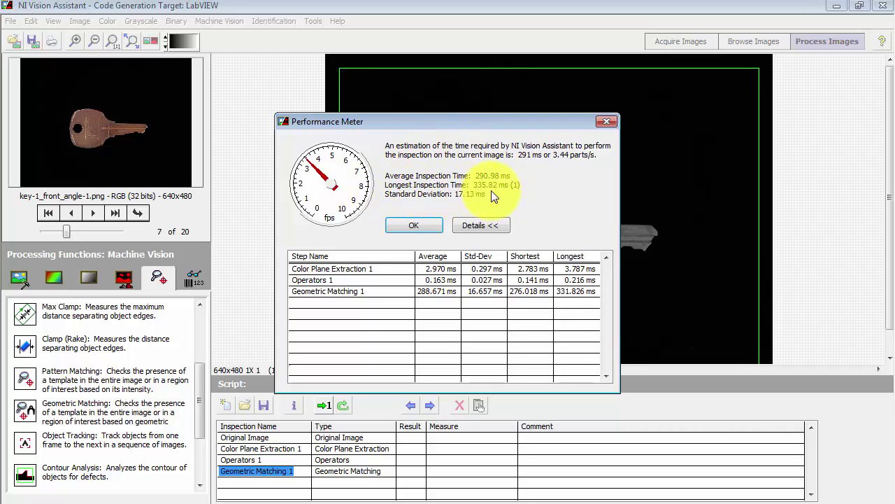
click(430, 223)
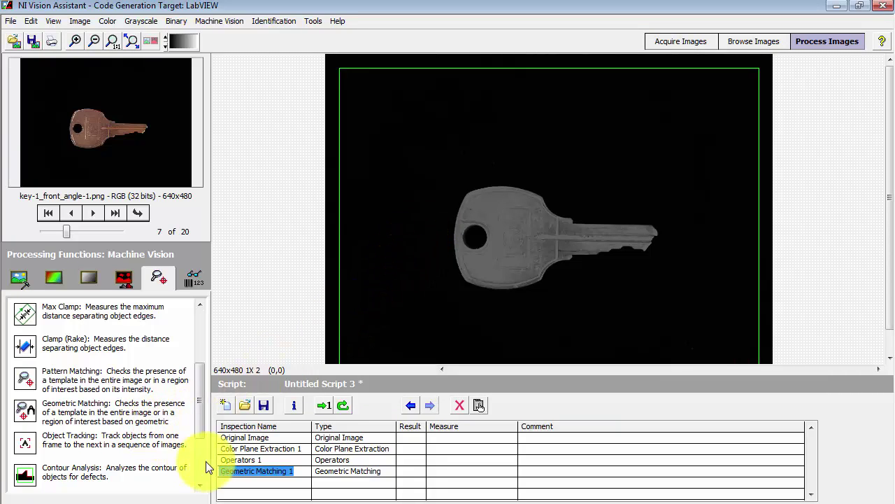
Step: Include scaled matches in the search of the Geometric Matching 1 step and apply the setup
double_click(238, 471)
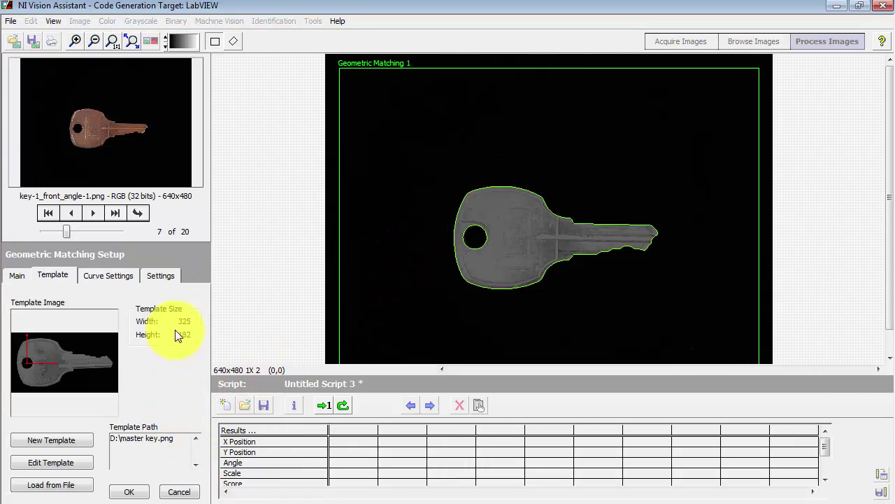
click(164, 276)
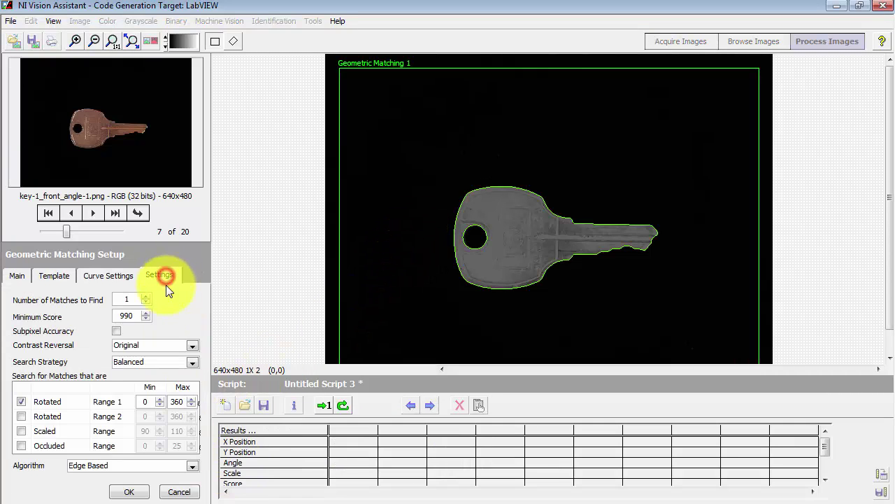
click(21, 433)
click(133, 492)
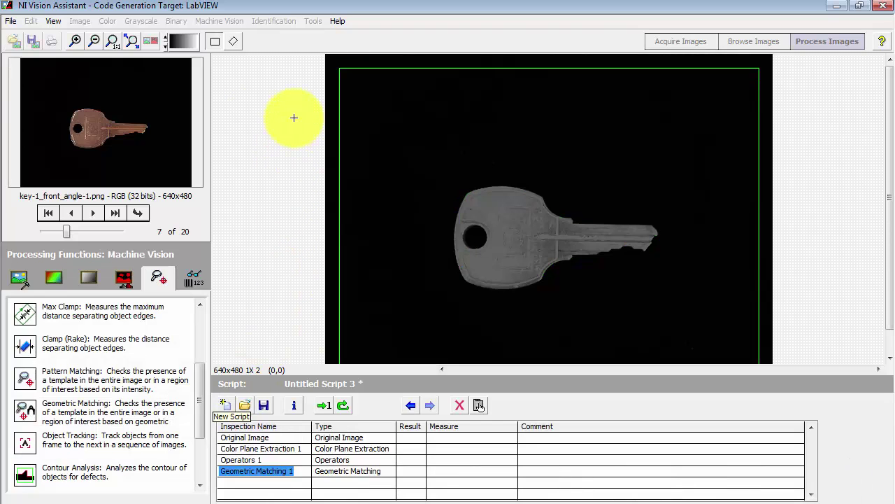
Step: Measure the script's inspection time again with scaled matching enabled, using the Performance Meter
click(312, 20)
click(326, 52)
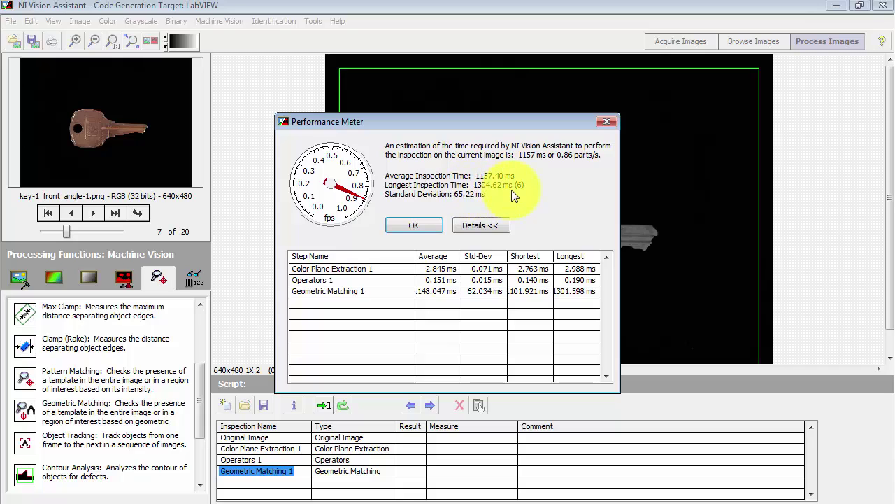
click(418, 225)
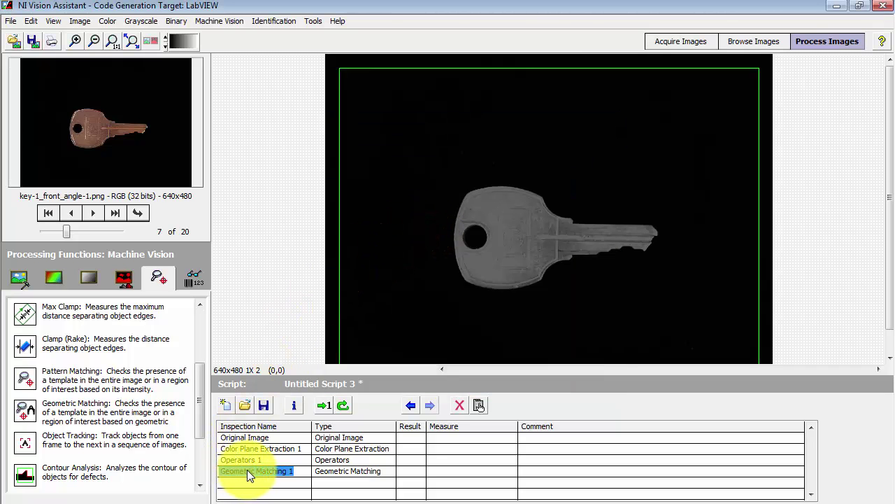
Step: Review the curve extraction parameters of the Geometric Matching 1 step and accept its setup
double_click(251, 473)
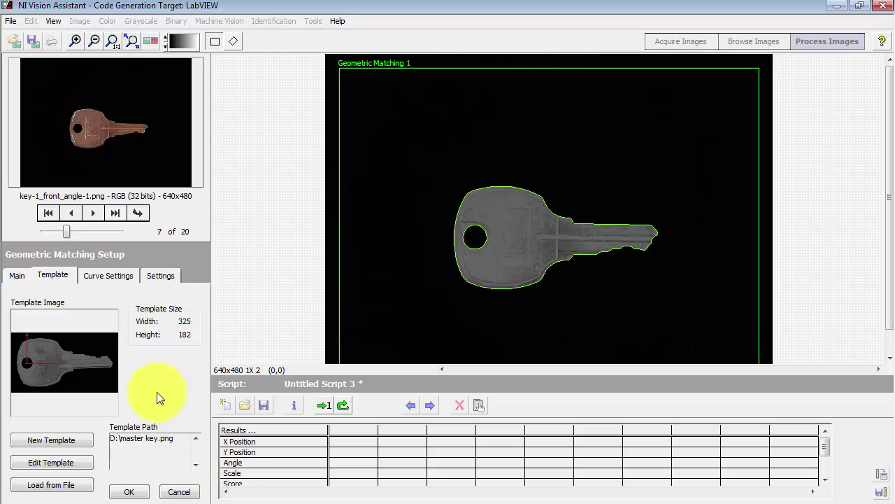
click(104, 275)
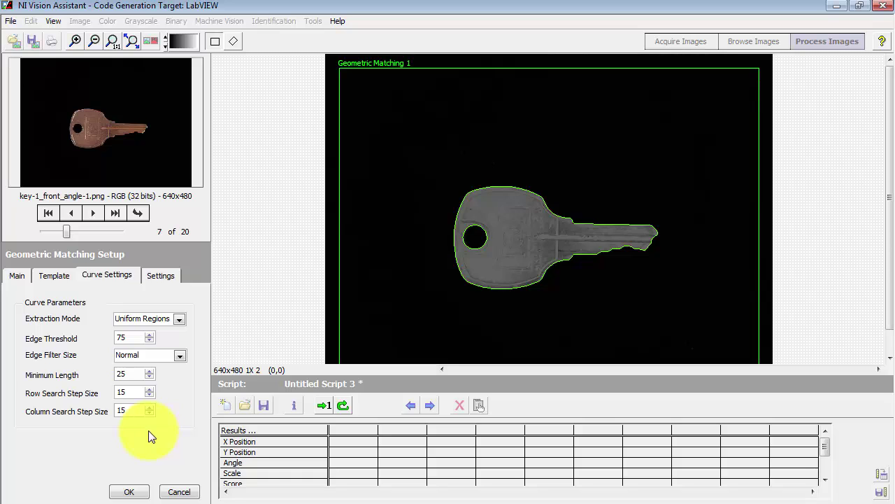
click(137, 491)
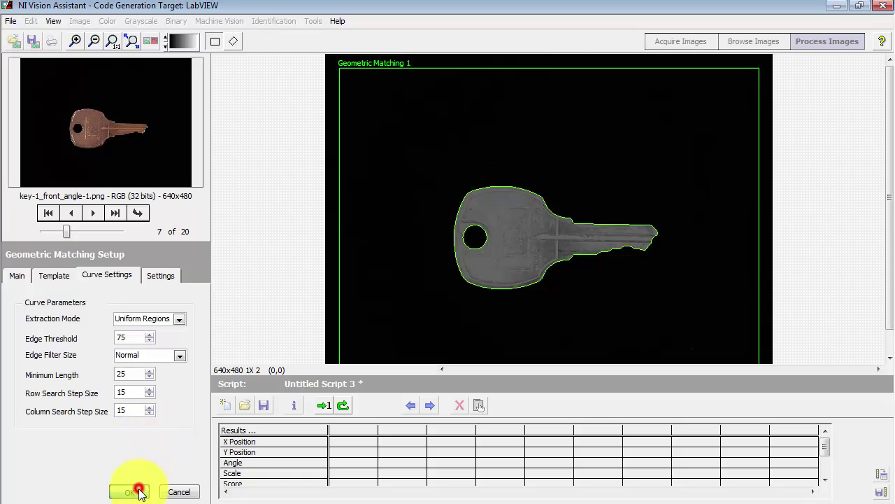